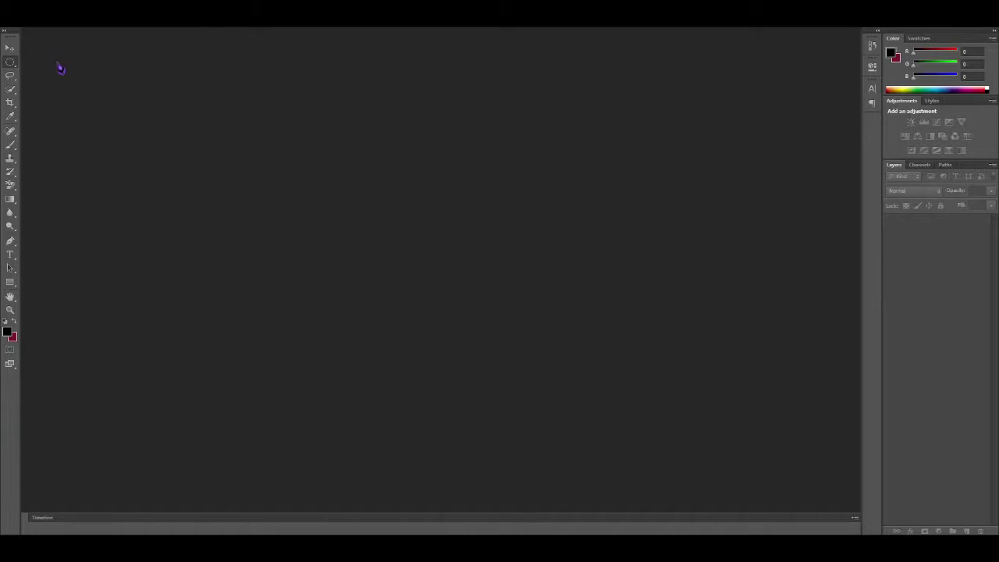
Step: Open the Mafia1.jpg artwork from the art folder
{"action": "key", "text": "alt+f"}
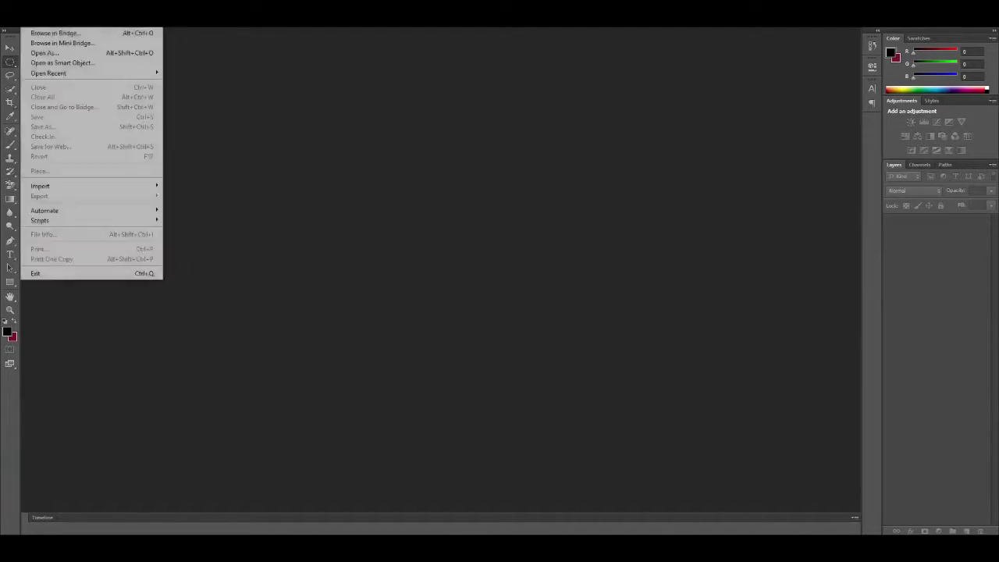
{"action": "key", "text": "o"}
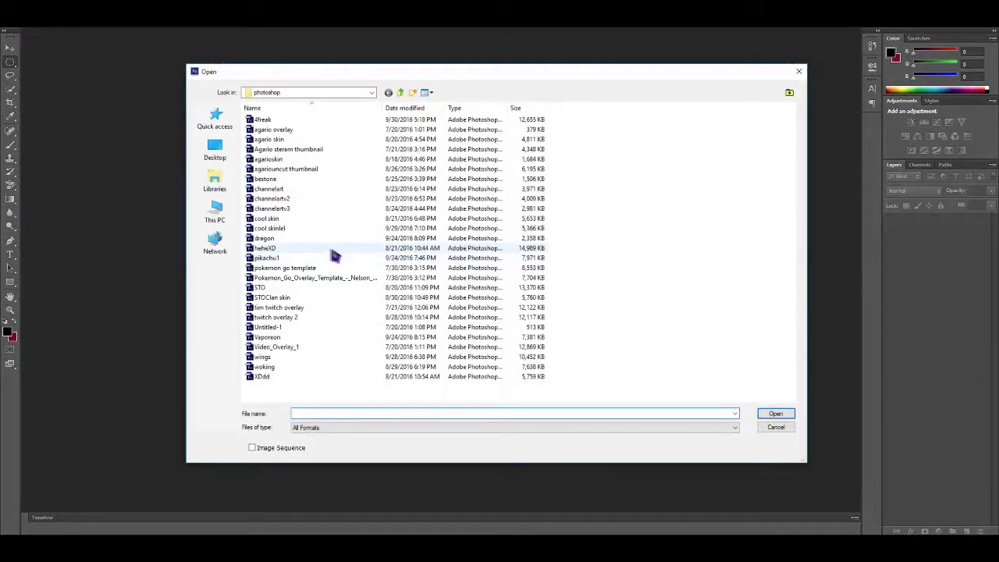
{"action": "left_click", "coordinate": [291, 95]}
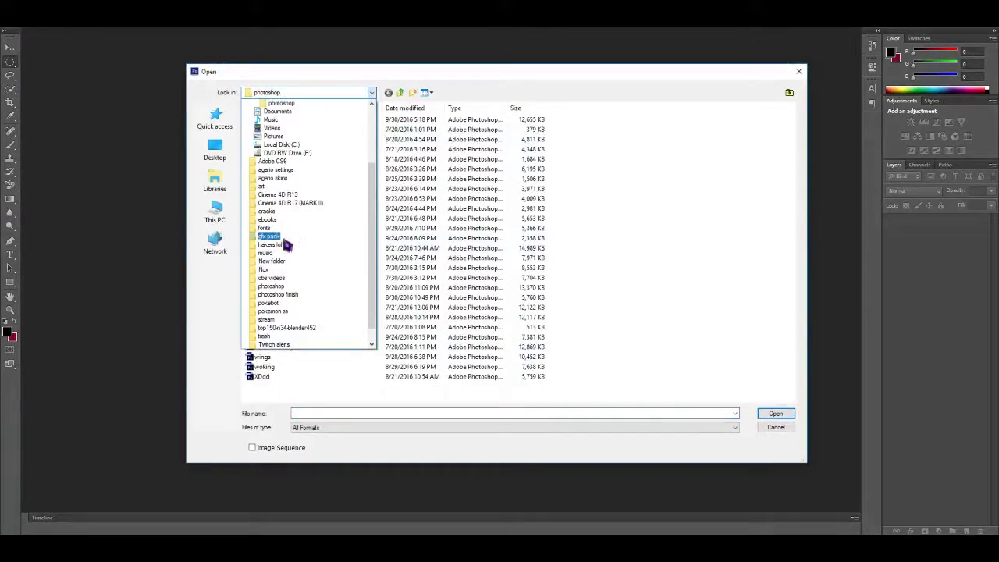
{"action": "left_click", "coordinate": [286, 193]}
{"action": "scroll", "coordinate": [544, 309], "scroll_direction": "down", "scroll_amount": 2}
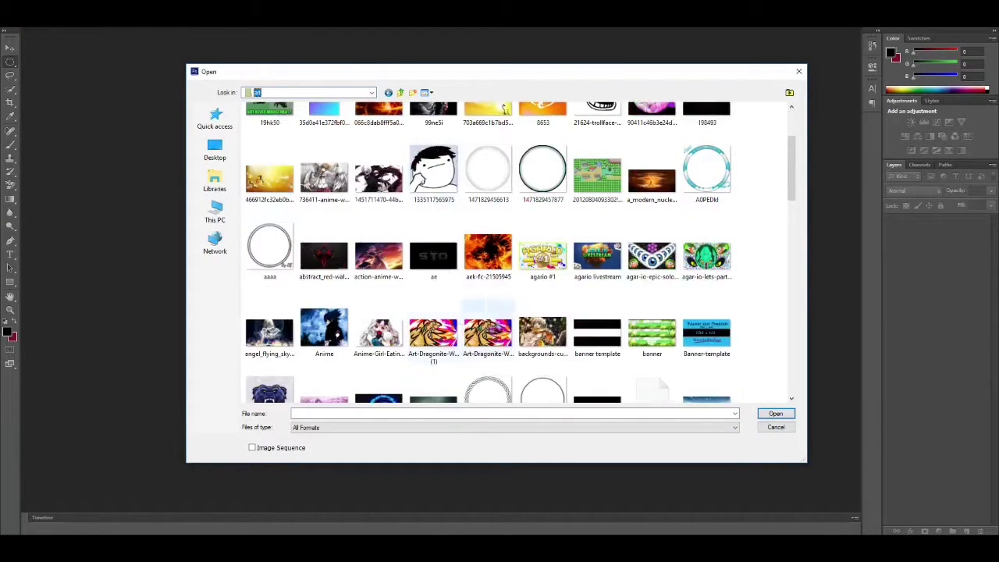
{"action": "scroll", "coordinate": [484, 328], "scroll_direction": "down", "scroll_amount": 5}
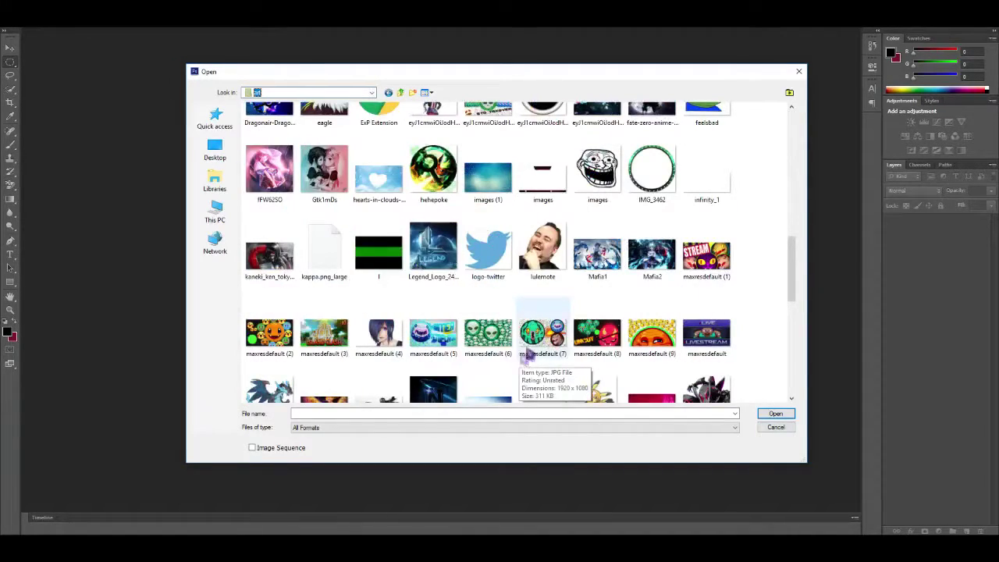
{"action": "double_click", "coordinate": [591, 266]}
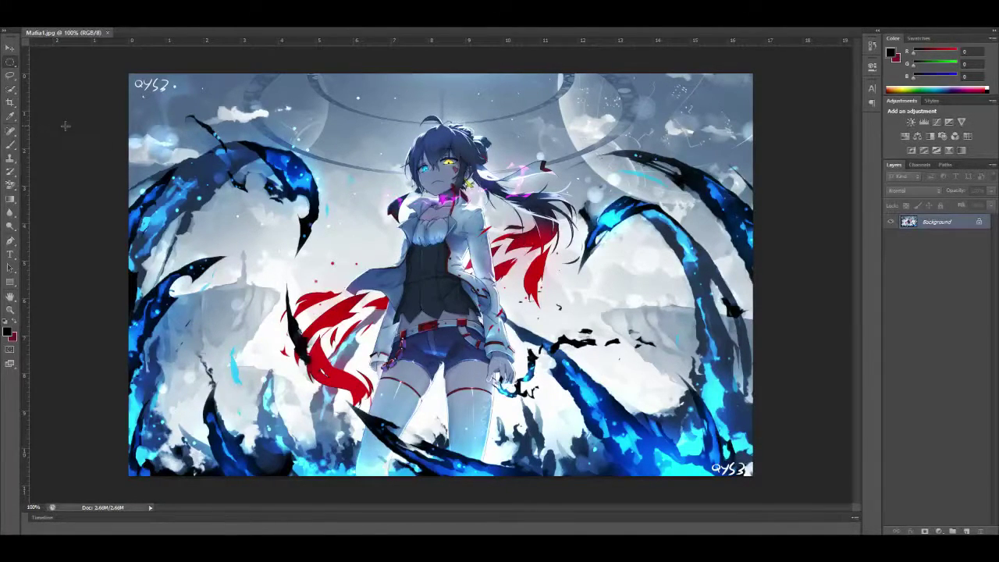
Step: Open overlay.png, the signed circle overlay, from the art folder
{"action": "key", "text": "alt+f"}
{"action": "key", "text": "o"}
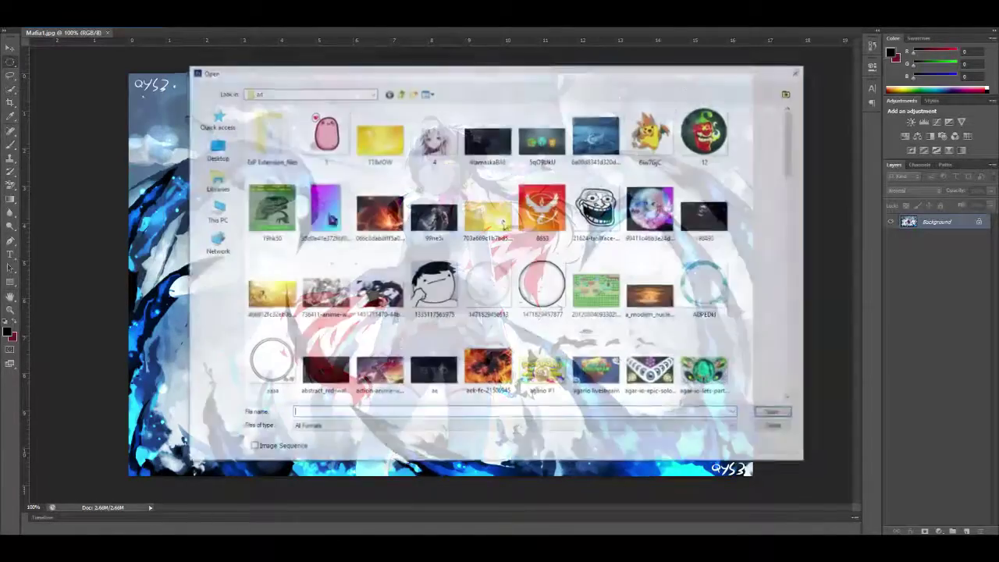
{"action": "type", "text": "overl"}
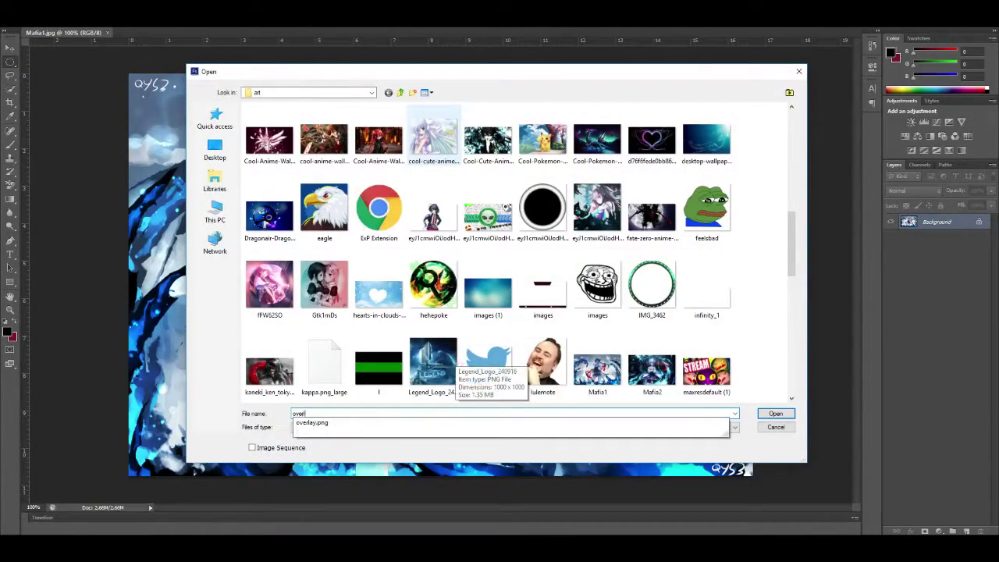
{"action": "key", "text": "Down"}
{"action": "key", "text": "Return"}
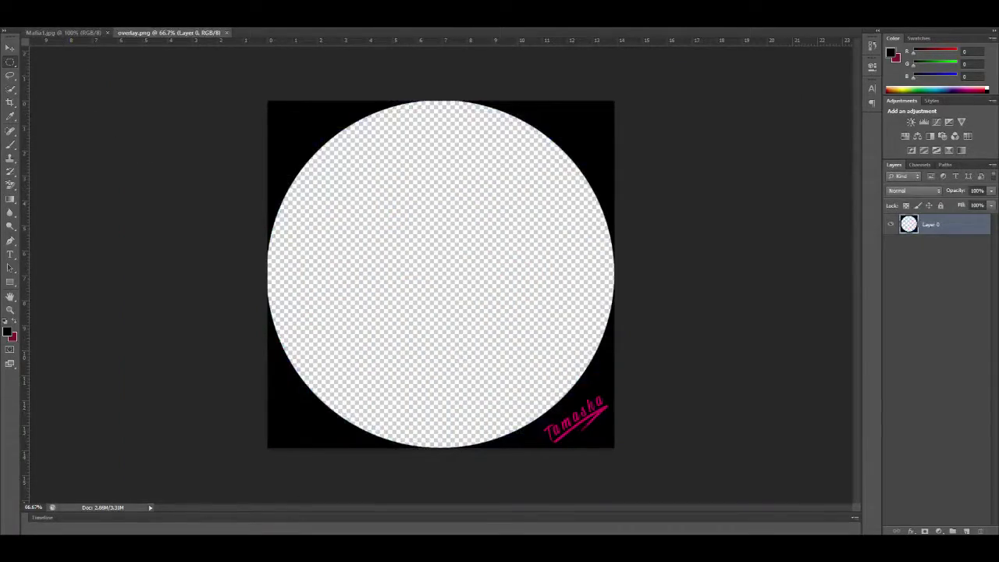
Step: Open border.png, the shaded circular ring, from the art folder
{"action": "key", "text": "alt+f"}
{"action": "key", "text": "o"}
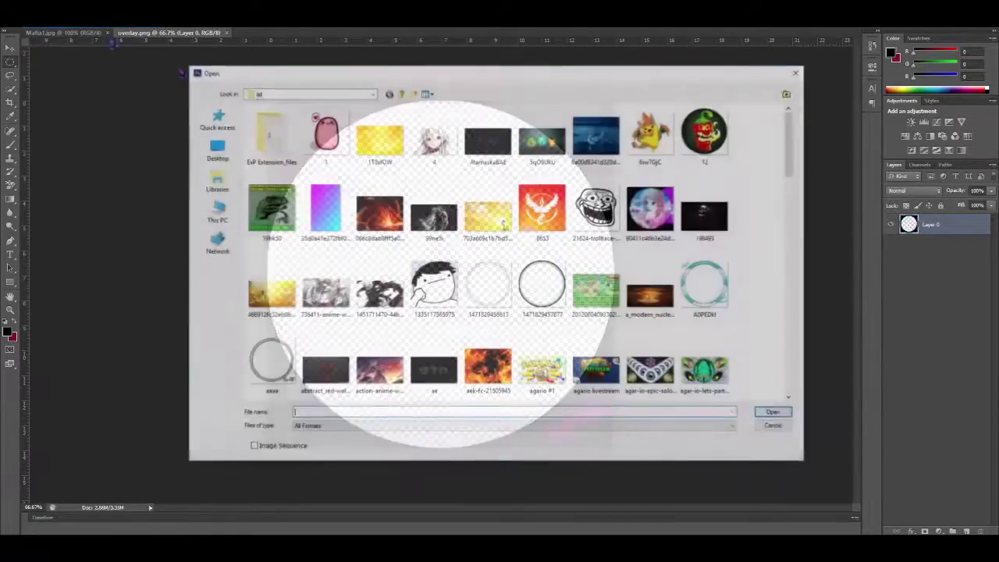
{"action": "scroll", "coordinate": [451, 311], "scroll_direction": "down", "scroll_amount": 5}
{"action": "scroll", "coordinate": [451, 311], "scroll_direction": "up", "scroll_amount": 3}
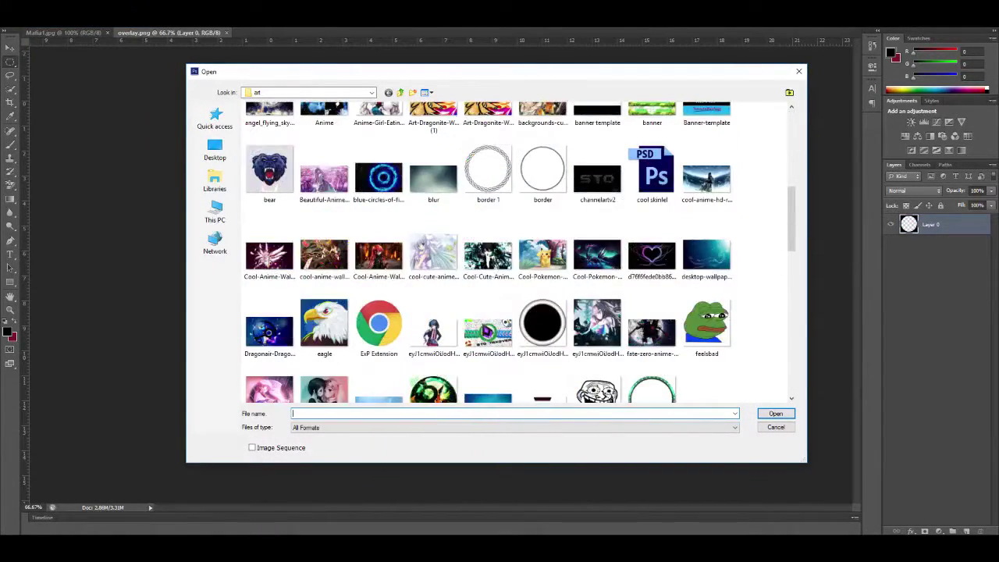
{"action": "scroll", "coordinate": [671, 378], "scroll_direction": "up", "scroll_amount": 8}
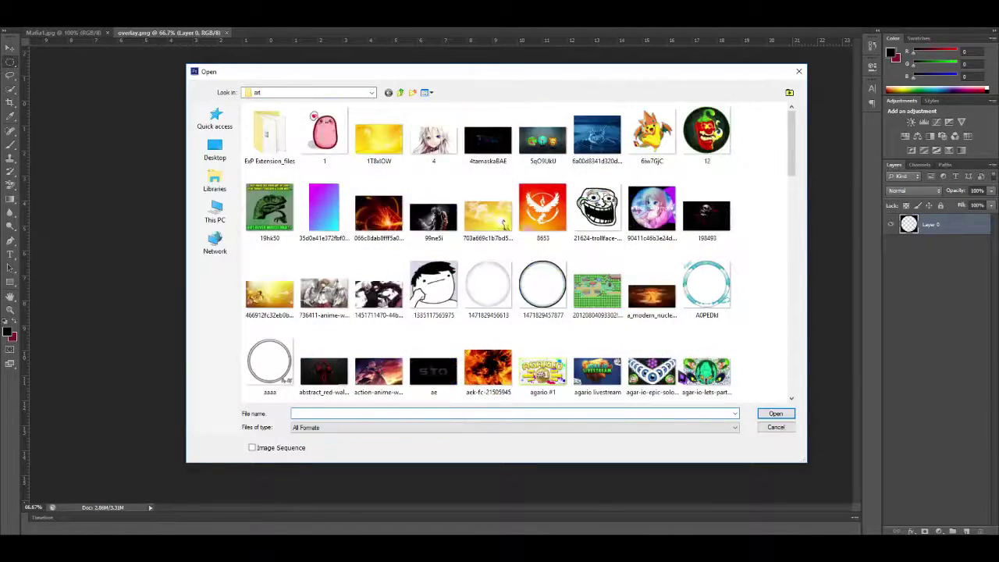
{"action": "scroll", "coordinate": [539, 308], "scroll_direction": "down", "scroll_amount": 5}
{"action": "scroll", "coordinate": [351, 334], "scroll_direction": "down", "scroll_amount": 10}
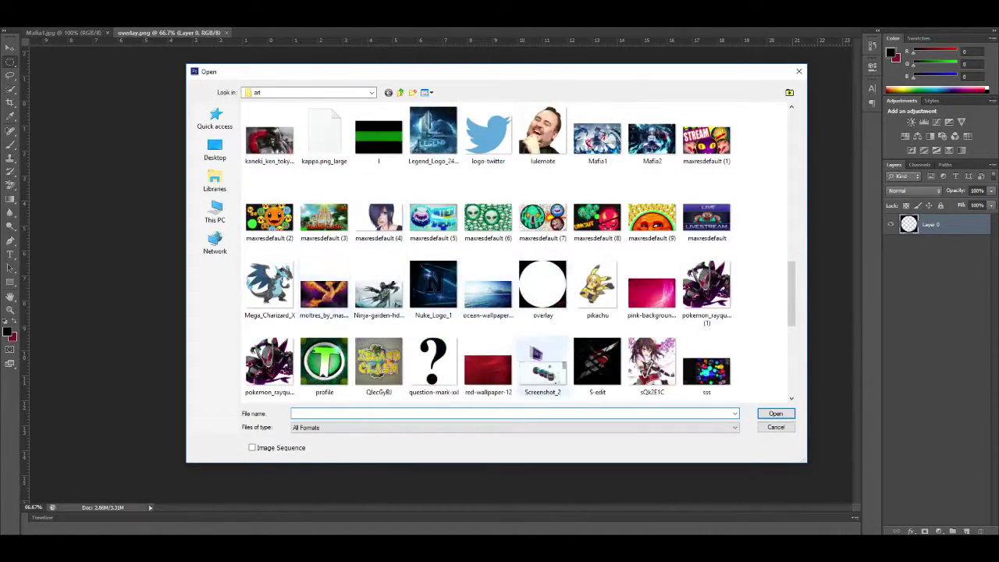
{"action": "type", "text": "b"}
{"action": "left_click", "coordinate": [527, 350]}
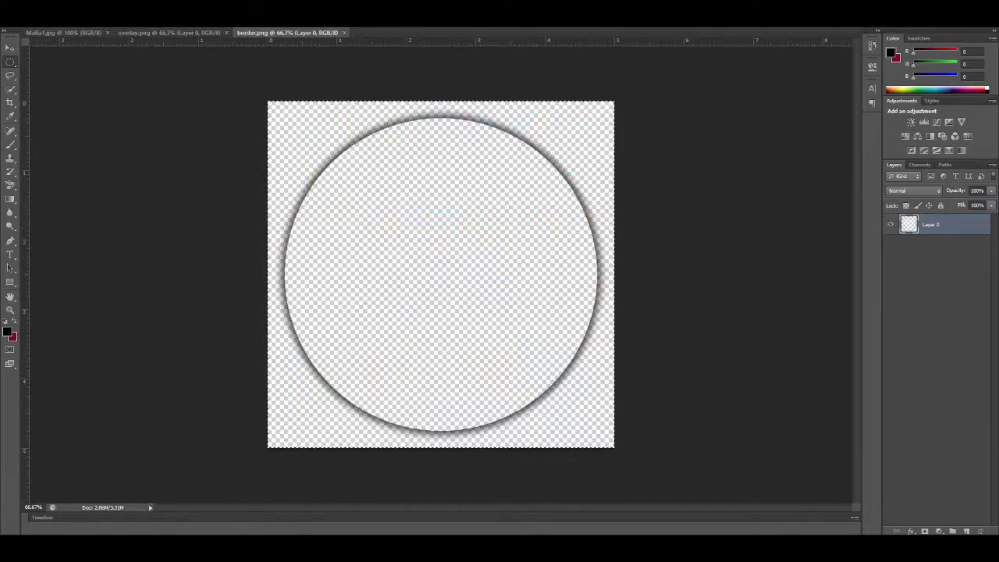
Step: Create a new 1000×1000 px document at 70 ppi resolution
{"action": "key", "text": "alt+f"}
{"action": "key", "text": "n"}
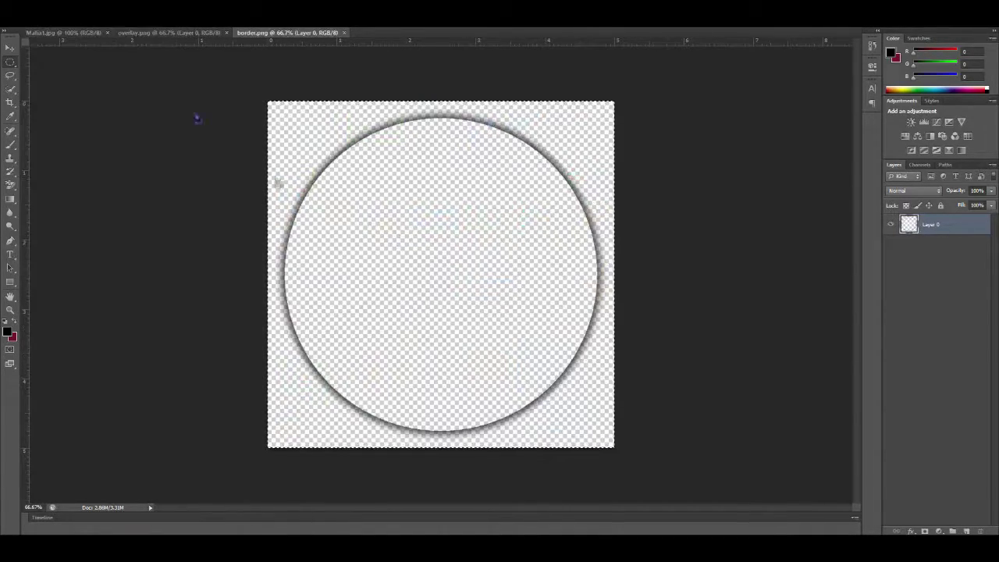
{"action": "double_click", "coordinate": [467, 184]}
{"action": "type", "text": "1000"}
{"action": "key", "text": "Tab"}
{"action": "type", "text": "1000"}
{"action": "key", "text": "Tab"}
{"action": "type", "text": "70"}
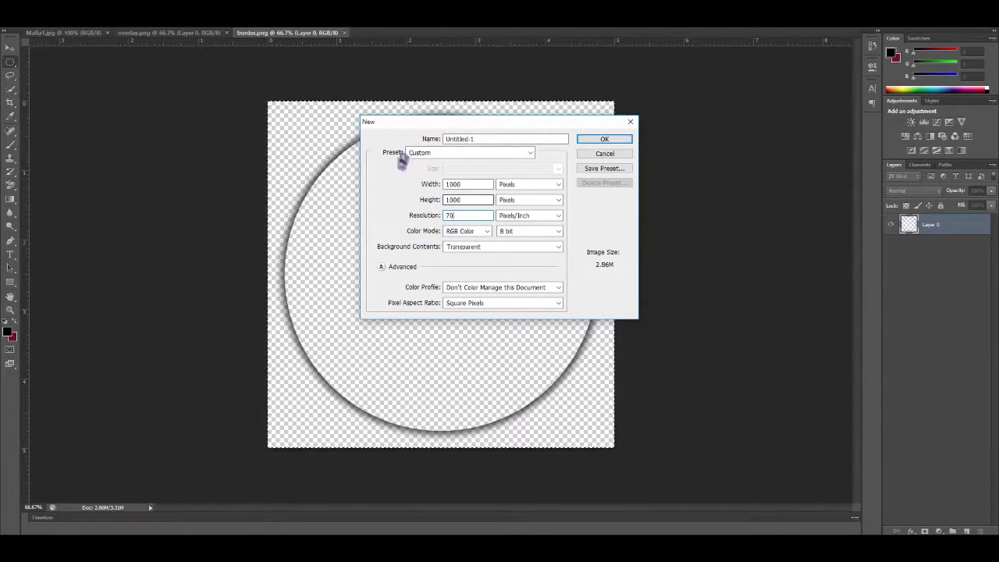
{"action": "left_click", "coordinate": [607, 140]}
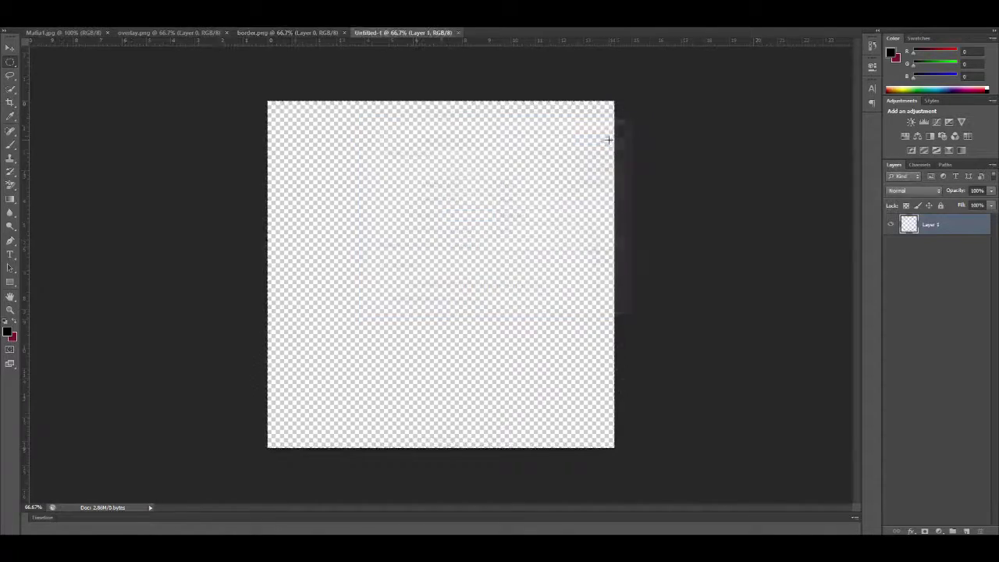
Step: Paste the shaded border and the whole overlay image into Untitled-1 as layers
{"action": "left_click", "coordinate": [270, 34]}
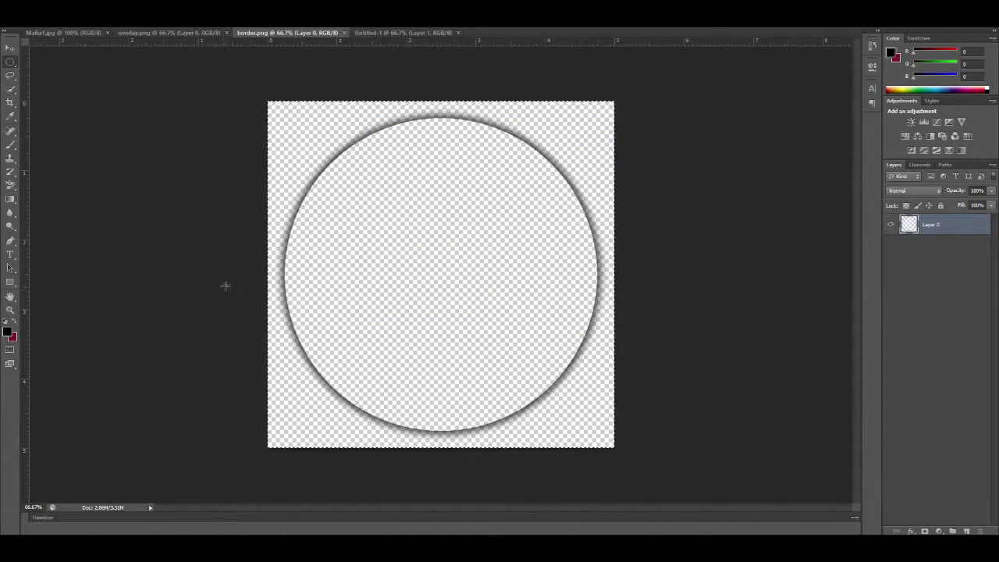
{"action": "left_click", "coordinate": [387, 34]}
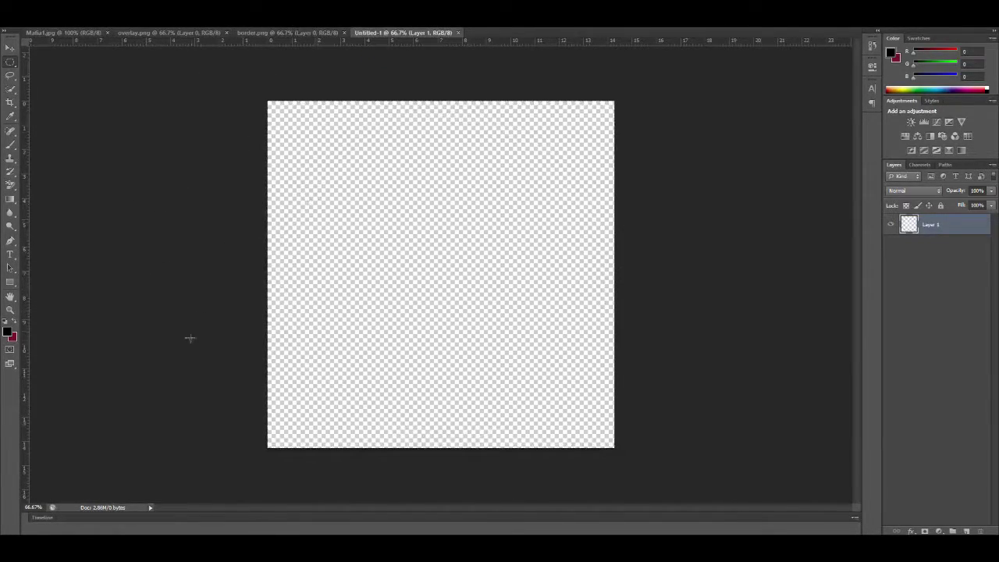
{"action": "key", "text": "ctrl+v"}
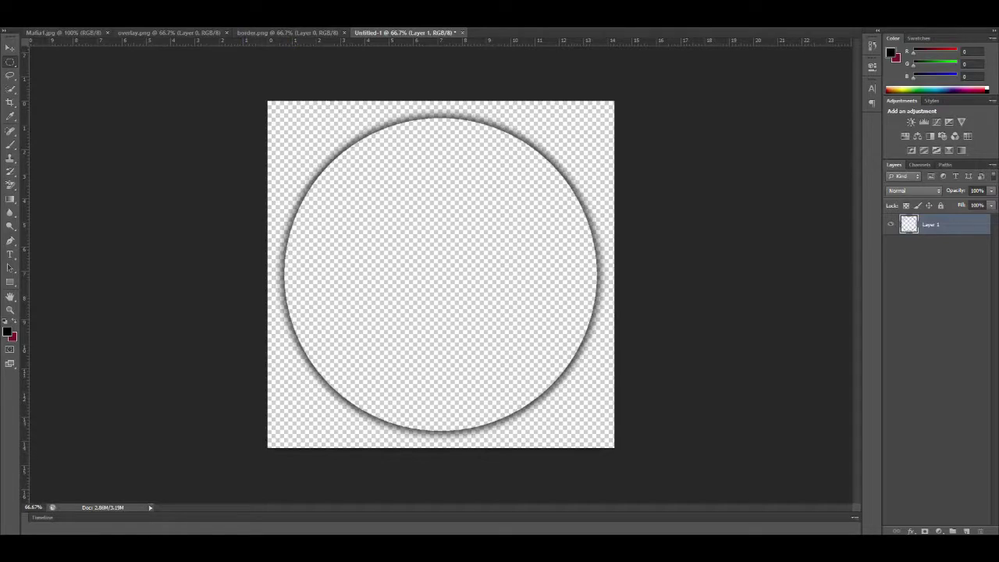
{"action": "left_click", "coordinate": [187, 35]}
{"action": "key", "text": "ctrl+a"}
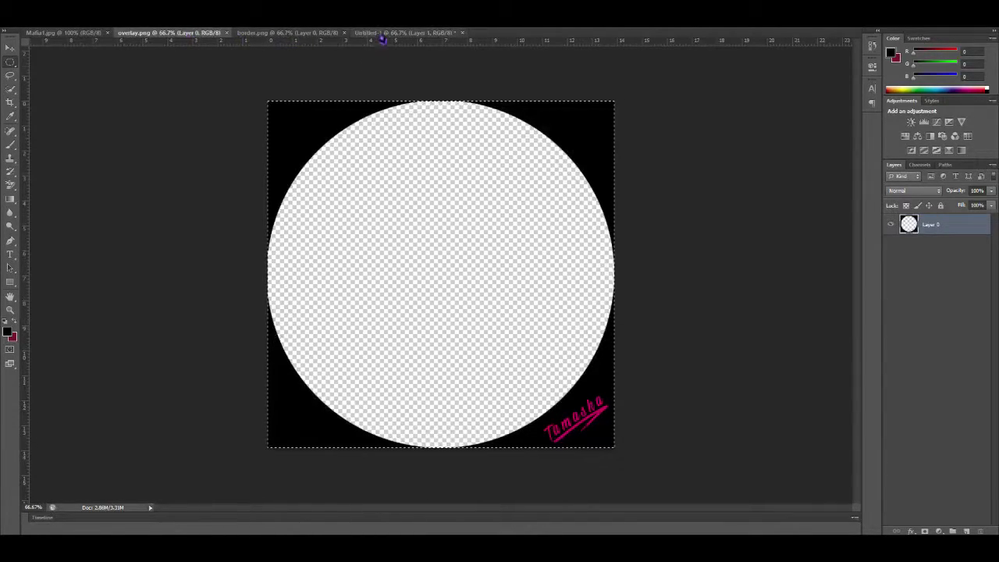
{"action": "key", "text": "ctrl+c"}
{"action": "left_click", "coordinate": [381, 34]}
{"action": "key", "text": "ctrl+v"}
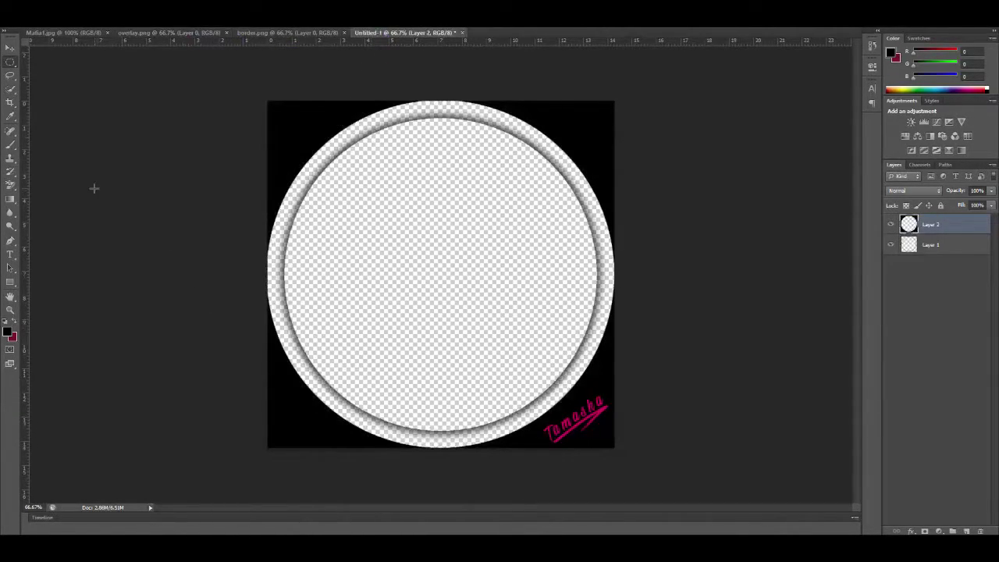
{"action": "key", "text": "ctrl+e"}
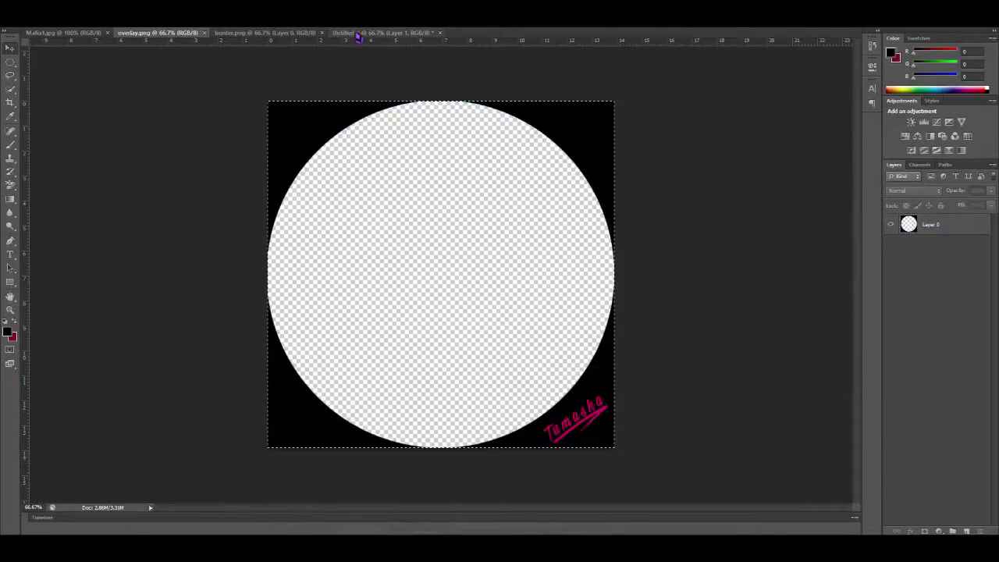
Step: Paste the Mafia1 artwork into Untitled-1 and scale and centre it over the circle
{"action": "left_click", "coordinate": [92, 34]}
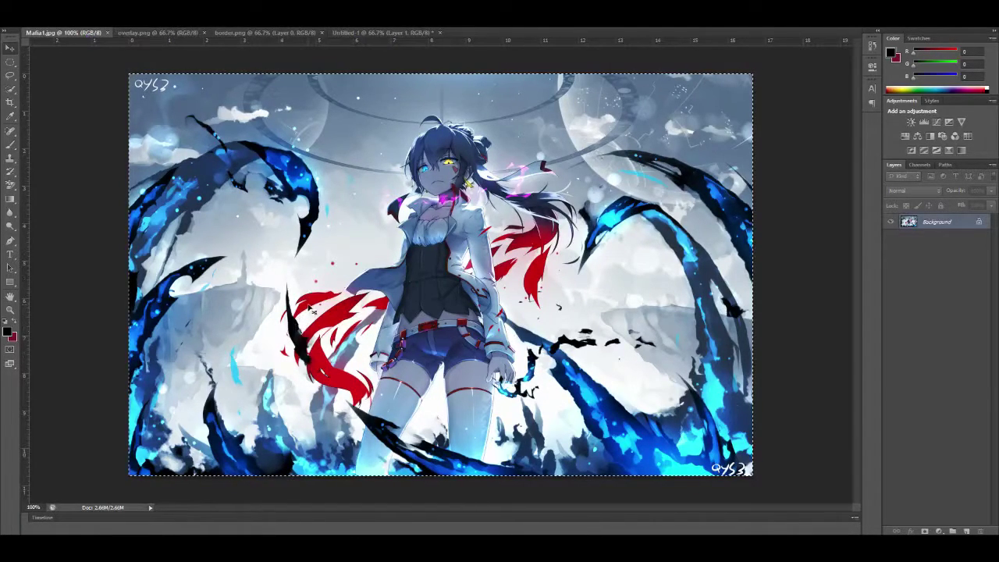
{"action": "left_click", "coordinate": [400, 34]}
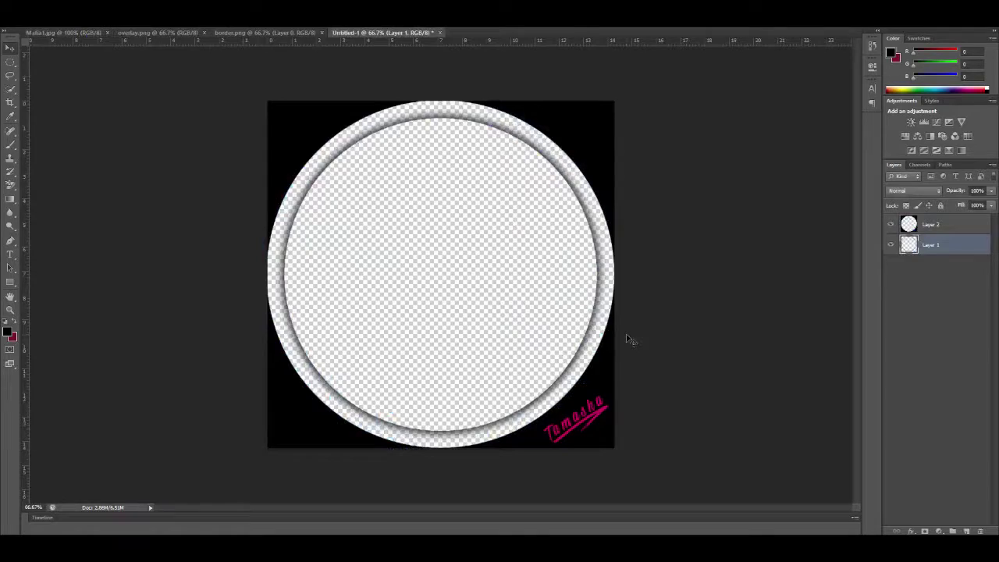
{"action": "key", "text": "ctrl+v"}
{"action": "left_click_drag", "start_coordinate": [465, 266], "coordinate": [461, 300]}
{"action": "key", "text": "ctrl+t"}
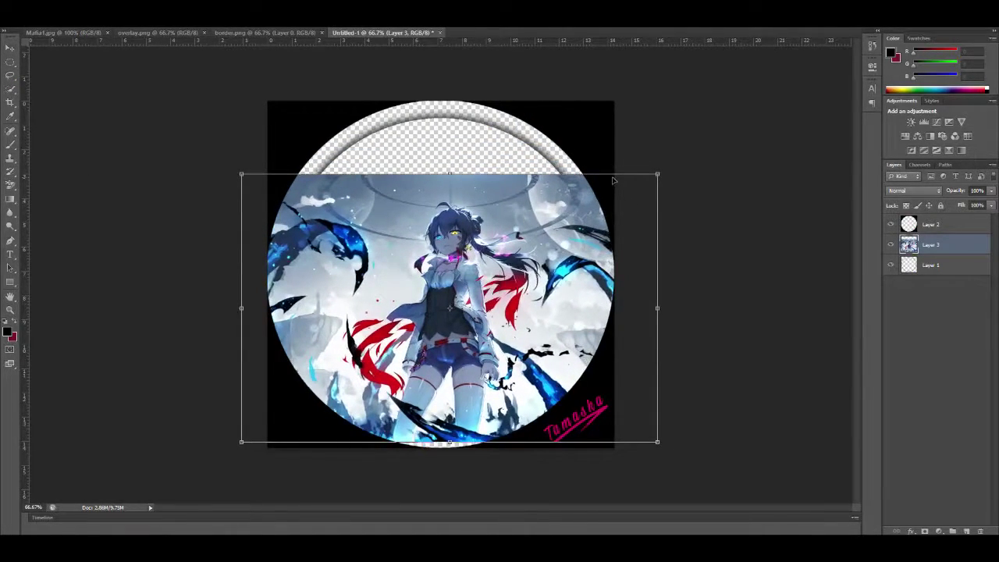
{"action": "left_click_drag", "start_coordinate": [656, 173], "coordinate": [766, 90]}
{"action": "left_click_drag", "start_coordinate": [700, 177], "coordinate": [639, 179]}
{"action": "left_click_drag", "start_coordinate": [705, 90], "coordinate": [705, 96]}
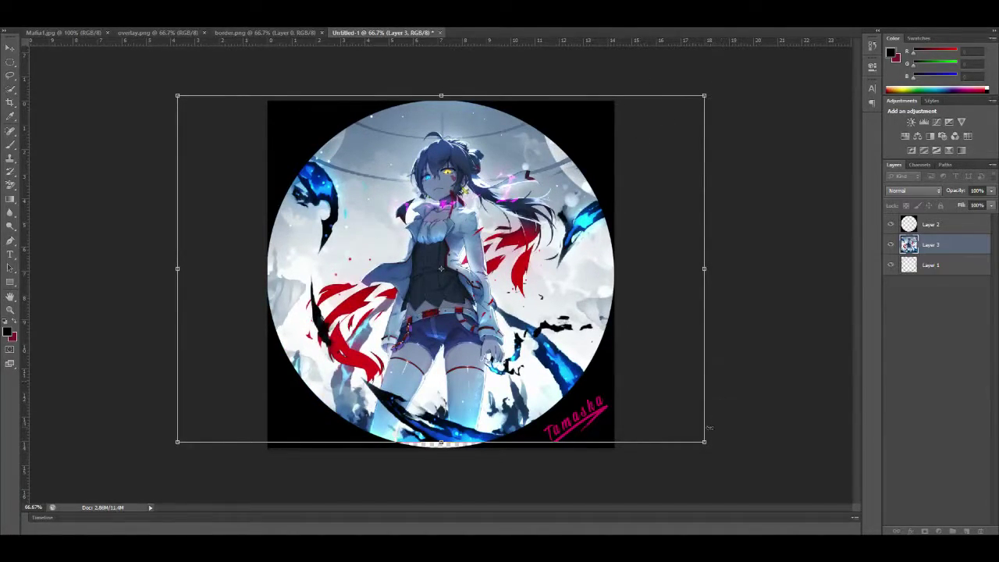
{"action": "left_click_drag", "start_coordinate": [706, 442], "coordinate": [707, 447]}
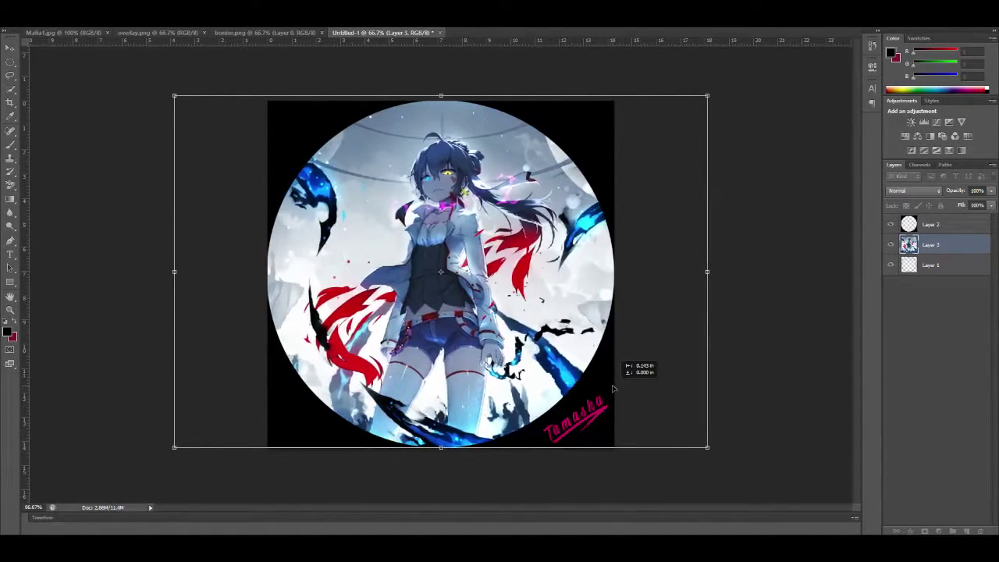
{"action": "key", "text": "Return"}
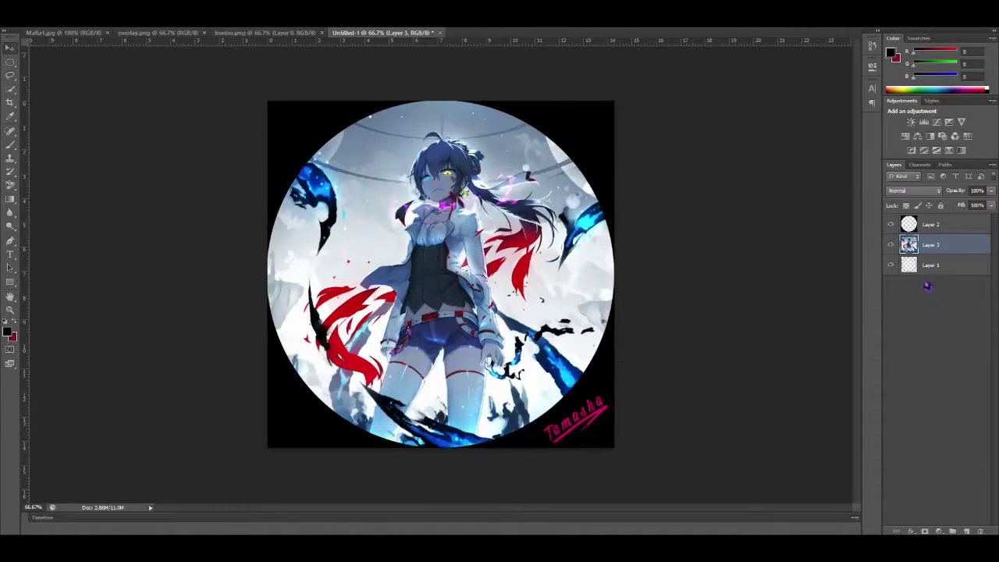
Step: Move the artwork layer (Layer 3) below the ring border layer (Layer 1)
{"action": "double_click", "coordinate": [906, 267]}
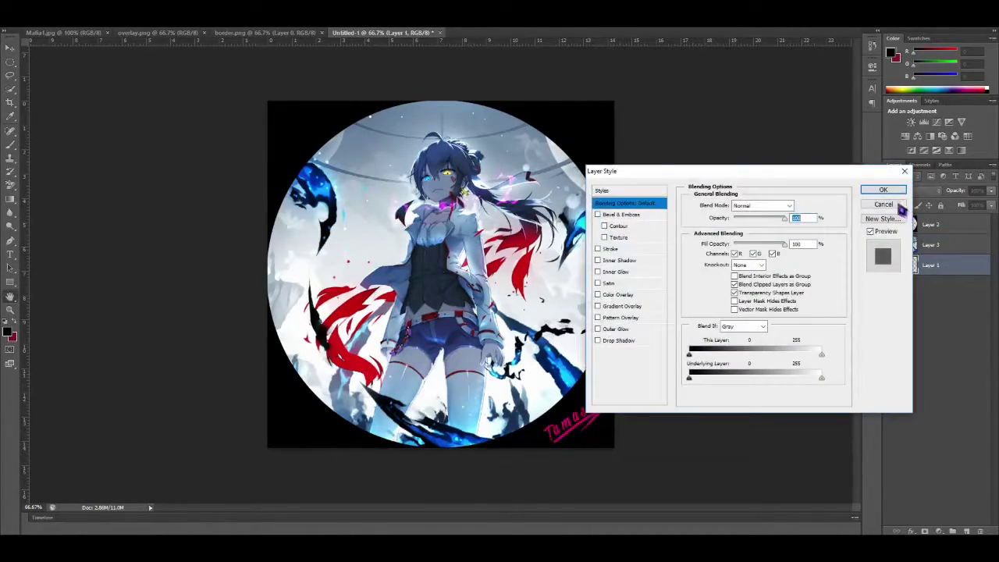
{"action": "left_click", "coordinate": [883, 210]}
{"action": "left_click_drag", "start_coordinate": [921, 249], "coordinate": [924, 275]}
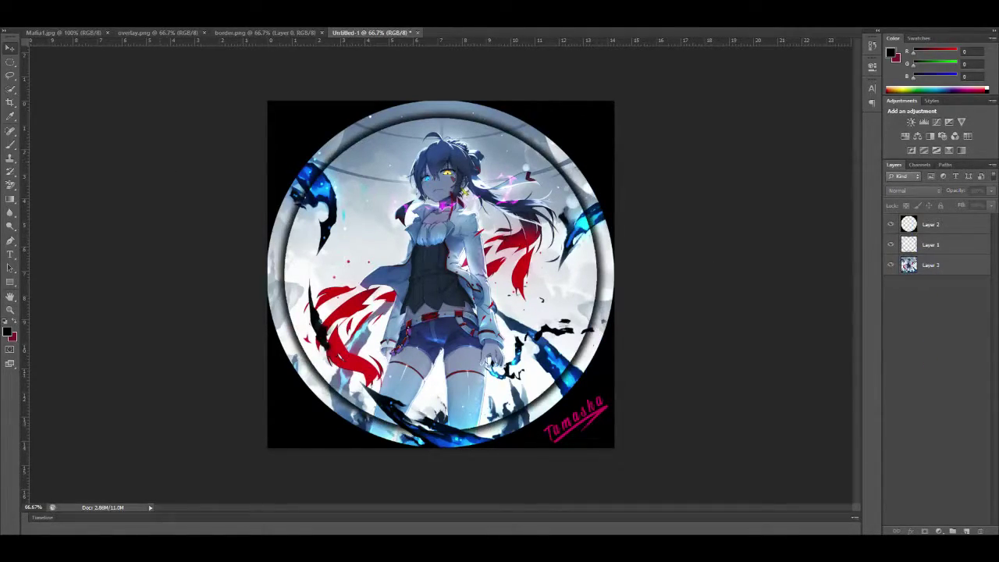
{"action": "left_click", "coordinate": [10, 61]}
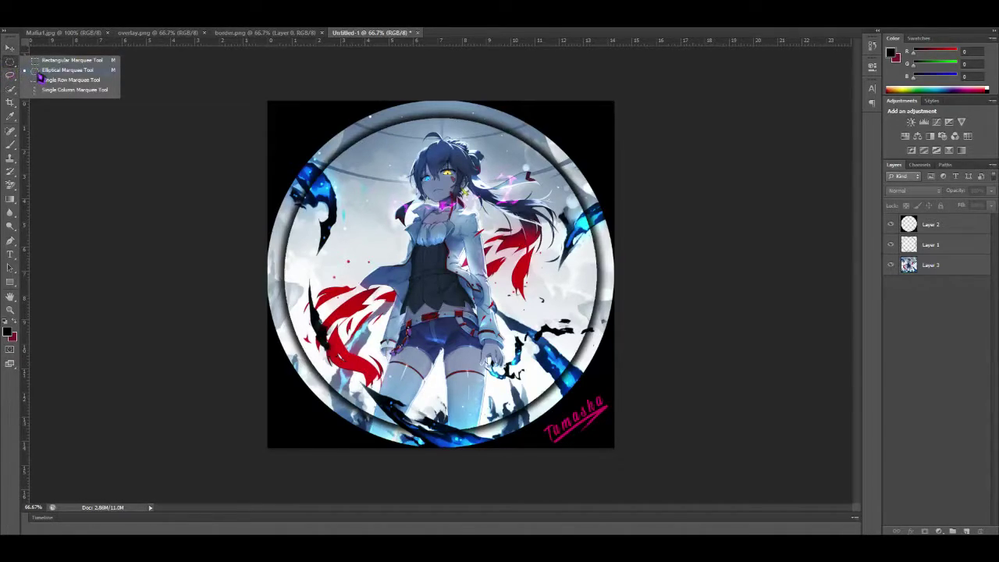
Step: Draw a circular marquee along the ring's inner edge and invert the selection
{"action": "left_click", "coordinate": [38, 71]}
{"action": "left_click_drag", "start_coordinate": [283, 115], "coordinate": [599, 430]}
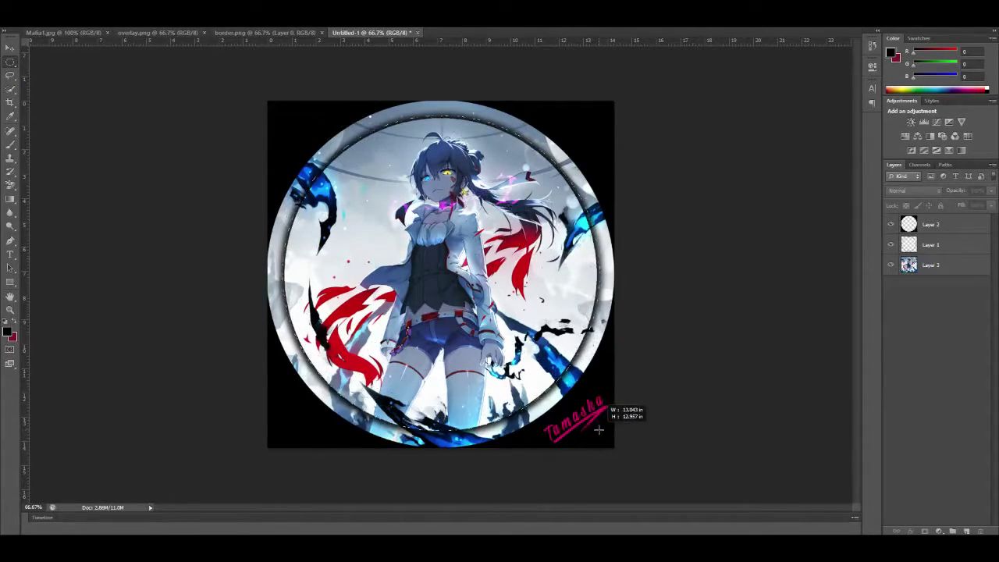
{"action": "left_click_drag", "start_coordinate": [599, 429], "coordinate": [599, 429]}
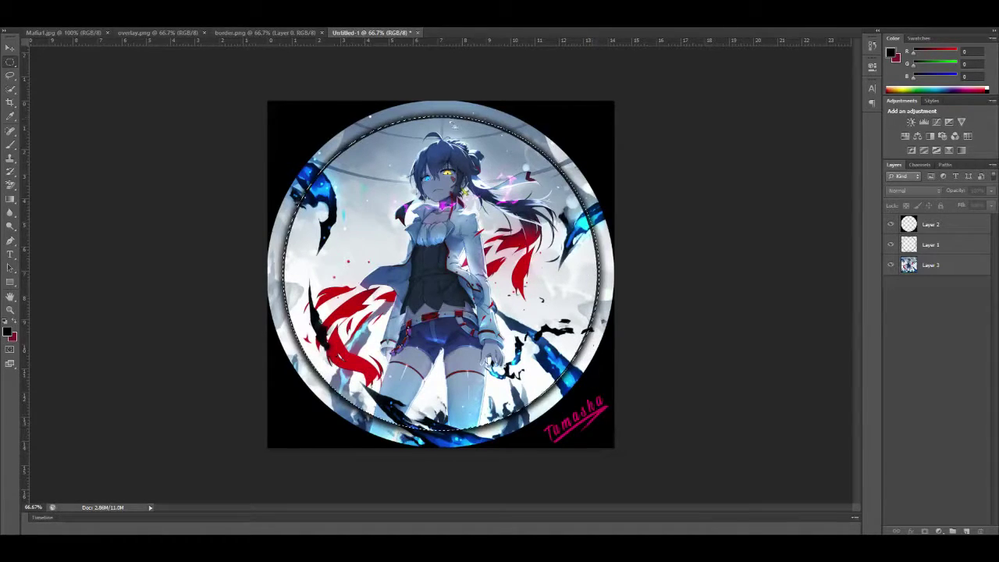
{"action": "right_click", "coordinate": [470, 255]}
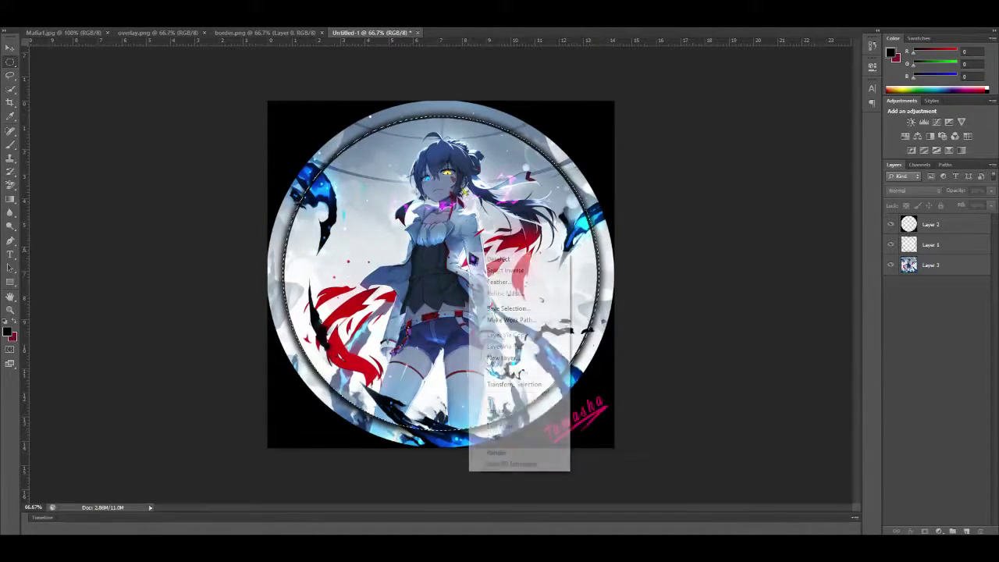
{"action": "left_click", "coordinate": [528, 271]}
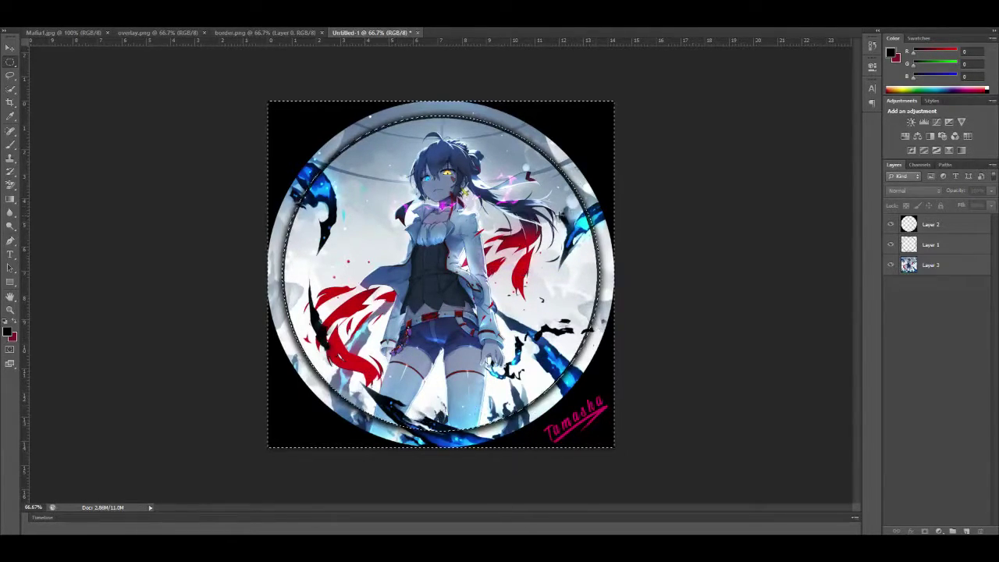
Step: Apply a Spin Radial Blur to the selected outer band of the artwork layer
{"action": "key", "text": "alt+t"}
{"action": "key", "text": "Escape"}
{"action": "left_click", "coordinate": [926, 266]}
{"action": "key", "text": "alt+t"}
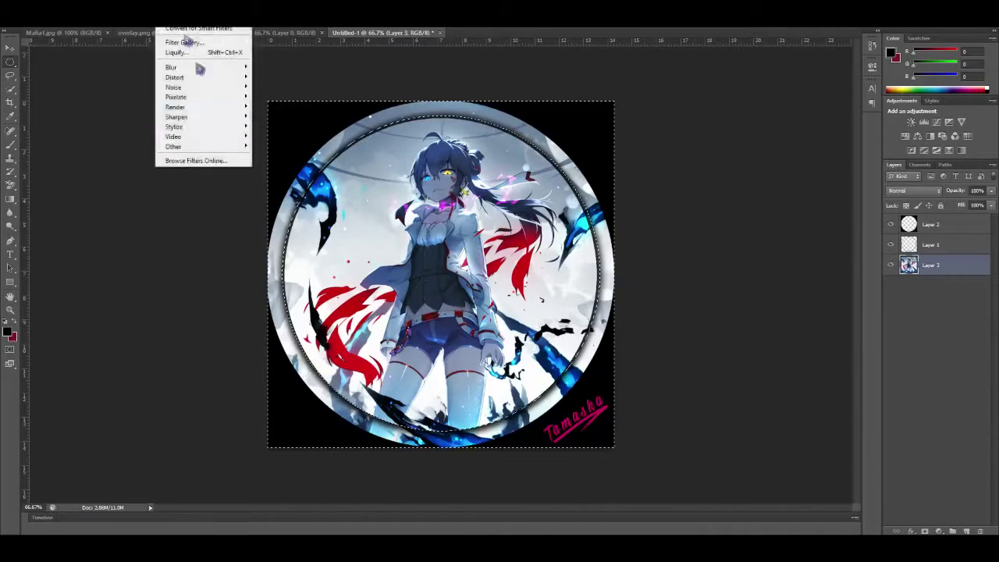
{"action": "mouse_move", "coordinate": [196, 70]}
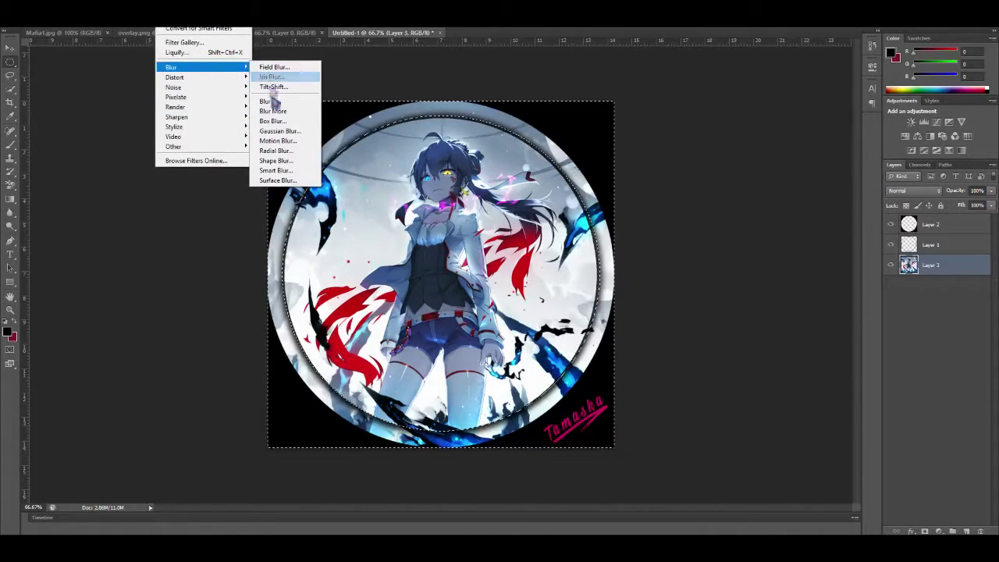
{"action": "left_click", "coordinate": [275, 151]}
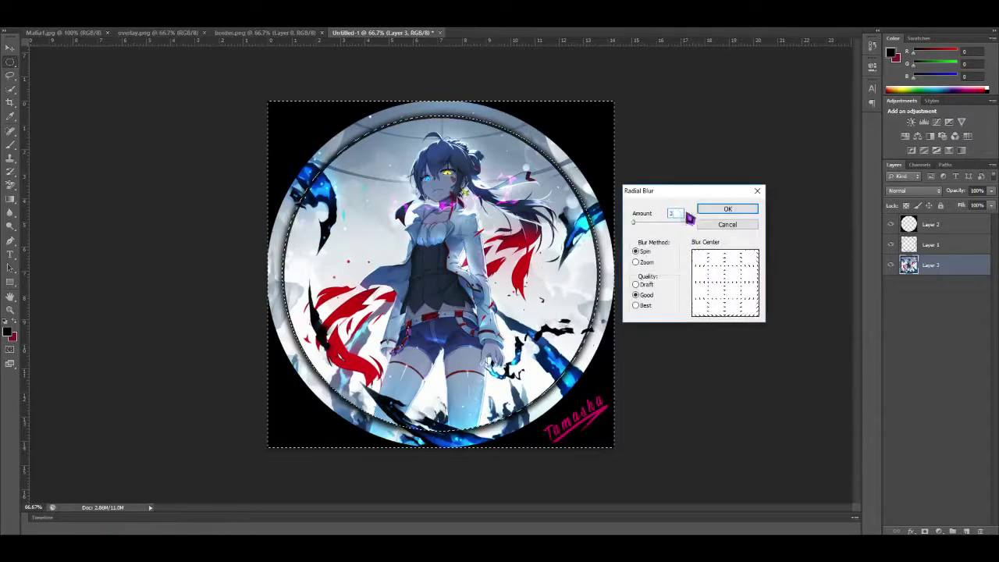
{"action": "left_click", "coordinate": [726, 212]}
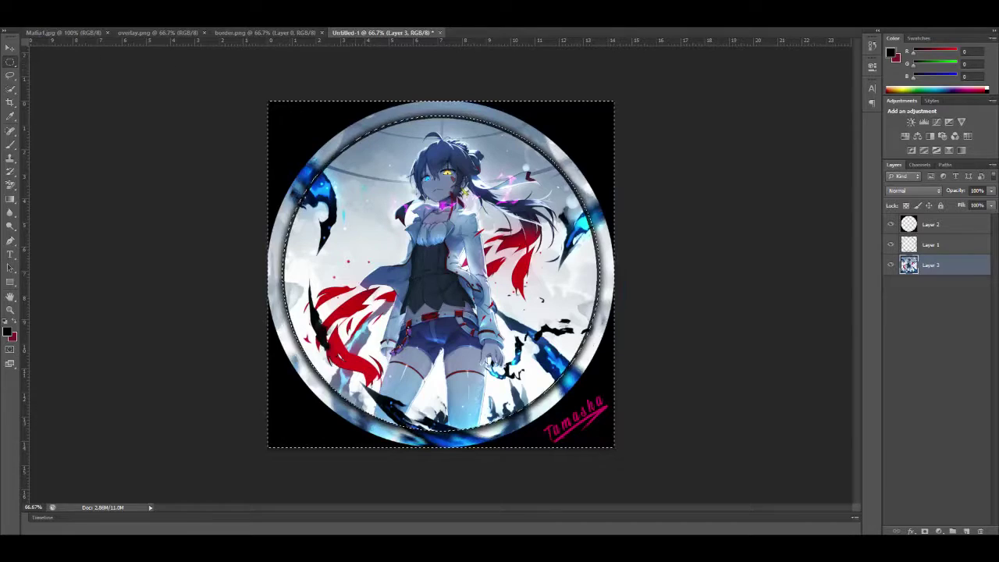
Step: Raise the outer band's Brightness to 21 with Brightness/Contrast, then deselect
{"action": "key", "text": "alt+i"}
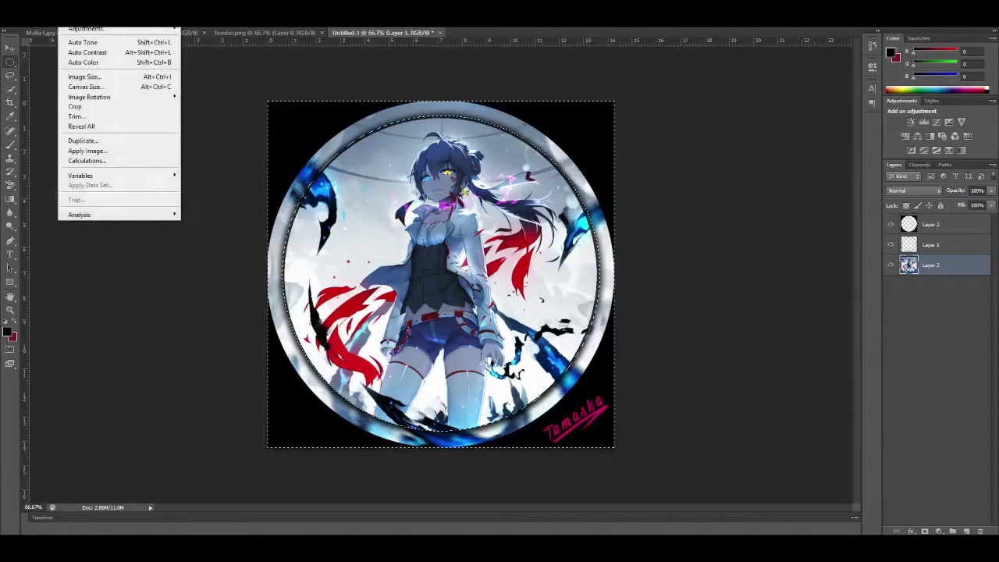
{"action": "mouse_move", "coordinate": [86, 29]}
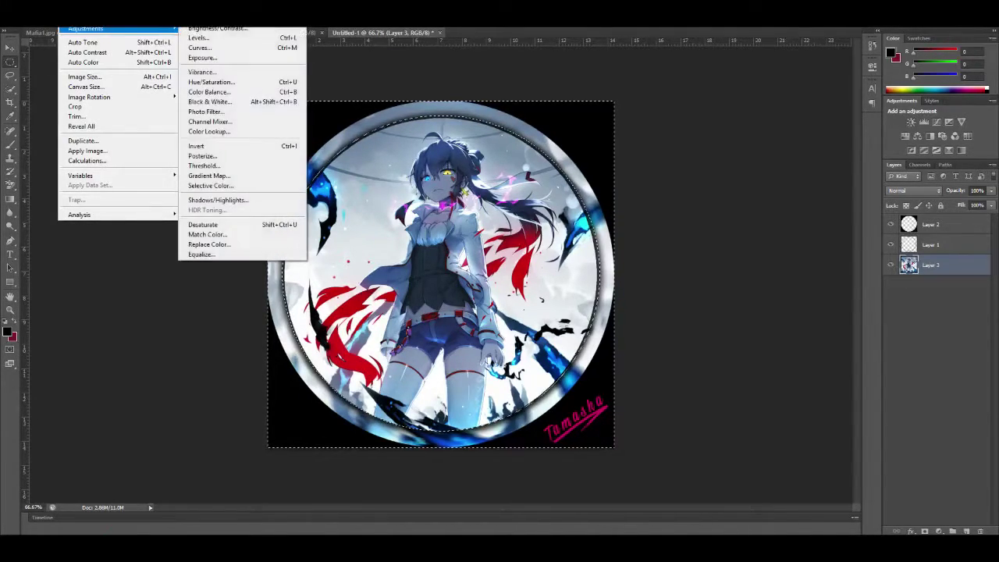
{"action": "left_click", "coordinate": [197, 29]}
{"action": "mouse_move", "coordinate": [478, 188]}
{"action": "left_mouse_down"}
{"action": "mouse_move", "coordinate": [516, 180]}
{"action": "mouse_move", "coordinate": [483, 187]}
{"action": "left_mouse_up"}
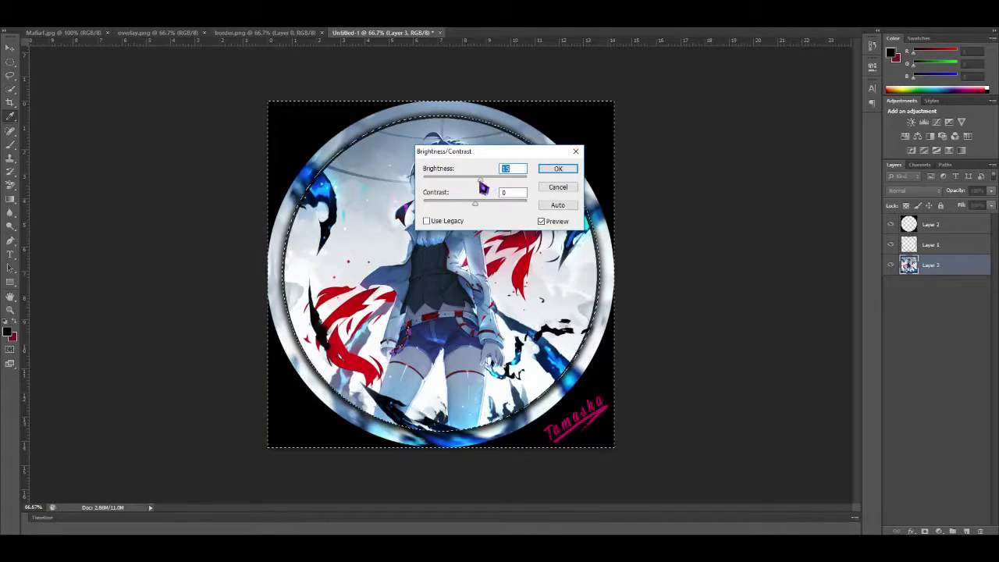
{"action": "left_click", "coordinate": [557, 172]}
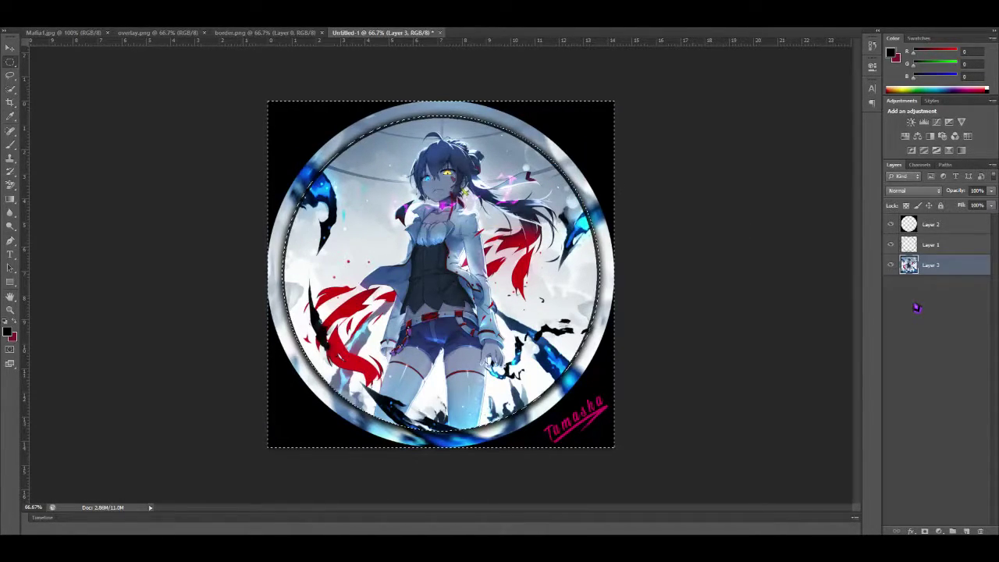
{"action": "key", "text": "ctrl+d"}
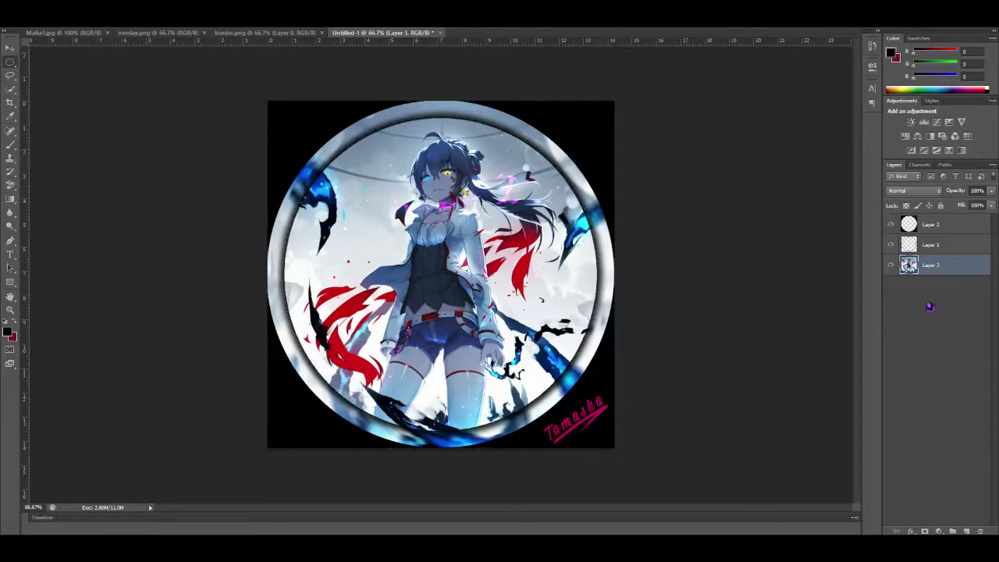
Step: Hide Layer 1's ring border and add a Hue/Saturation adjustment layer above the artwork
{"action": "left_click", "coordinate": [892, 245]}
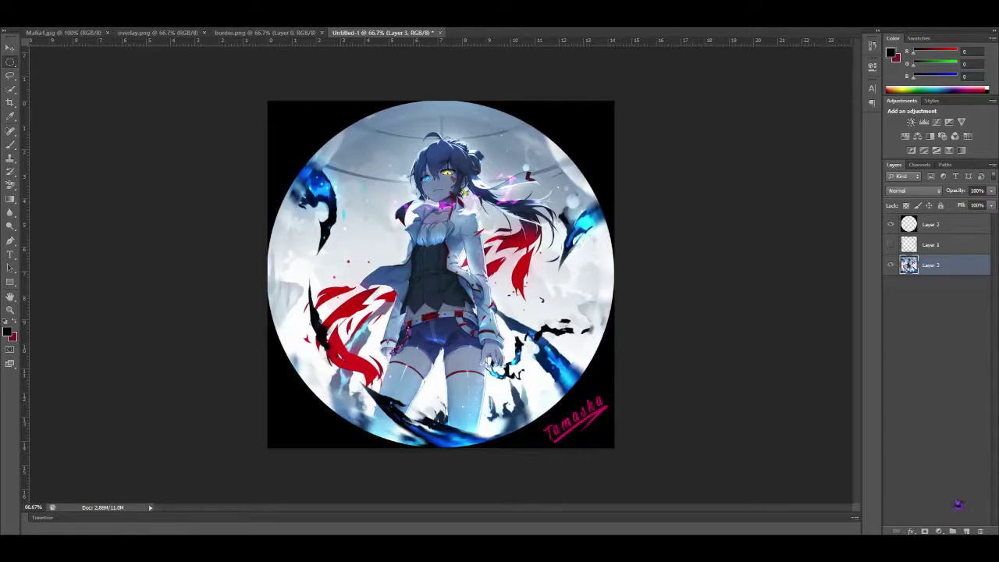
{"action": "left_click", "coordinate": [940, 533]}
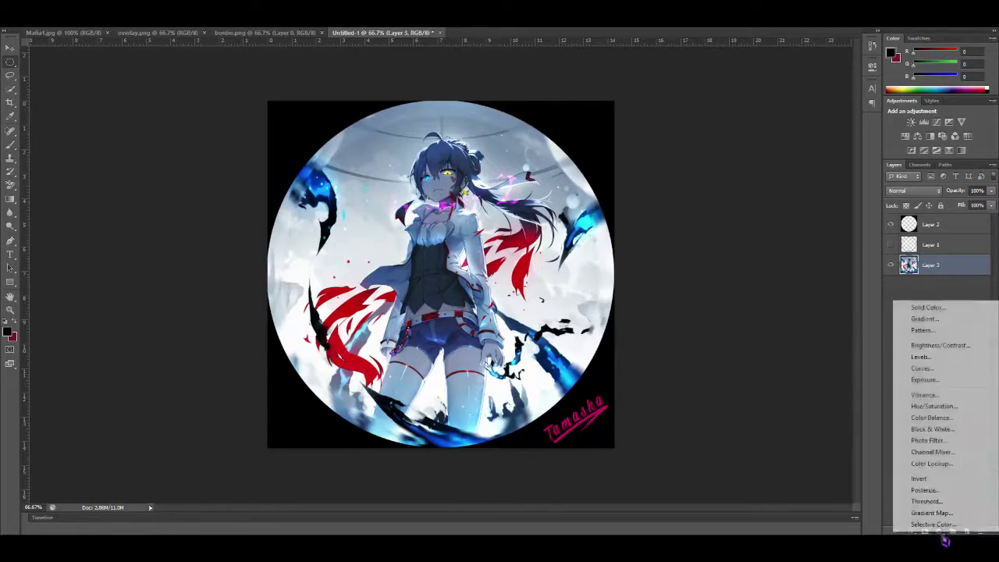
{"action": "left_click", "coordinate": [882, 360]}
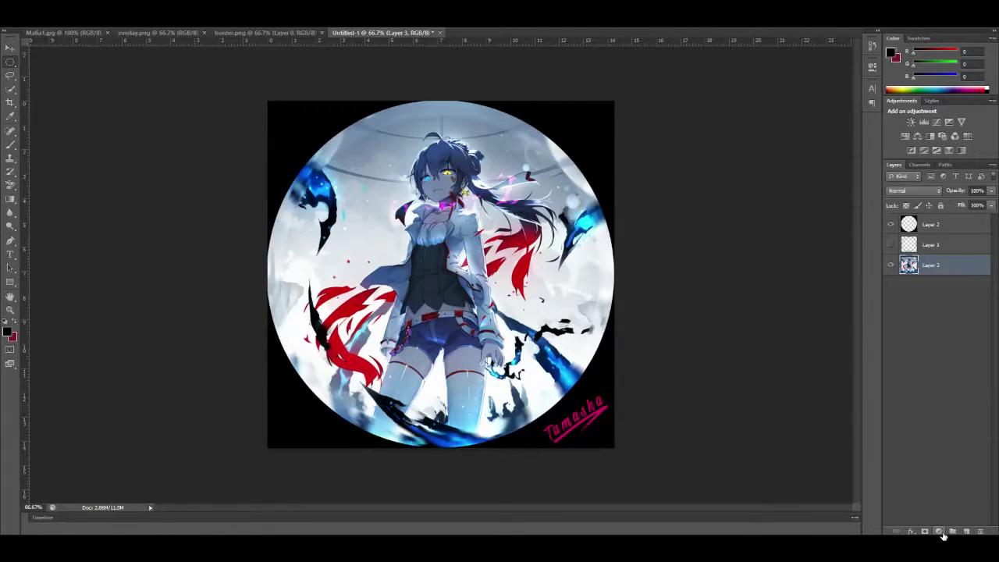
{"action": "left_click", "coordinate": [943, 535]}
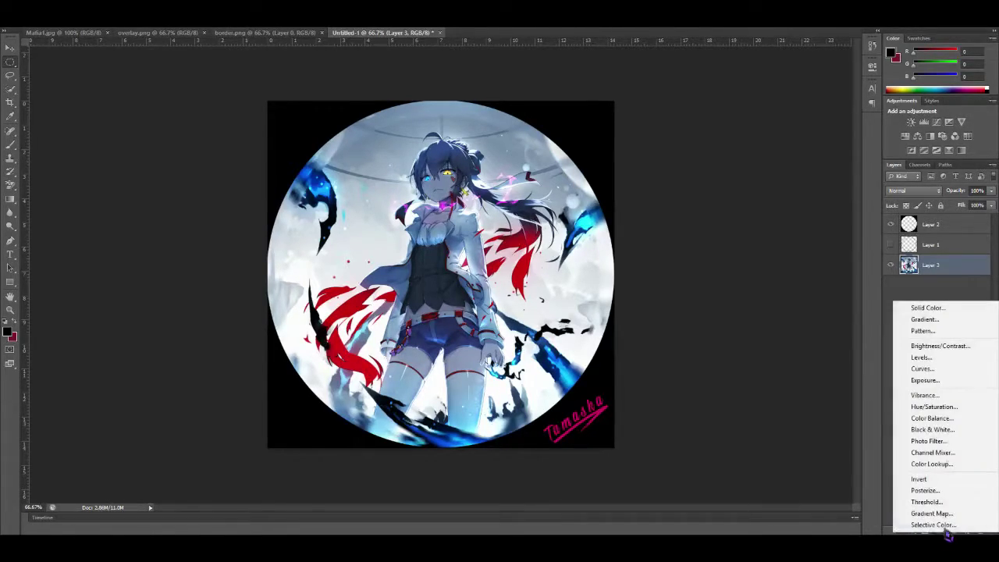
{"action": "left_click", "coordinate": [948, 411]}
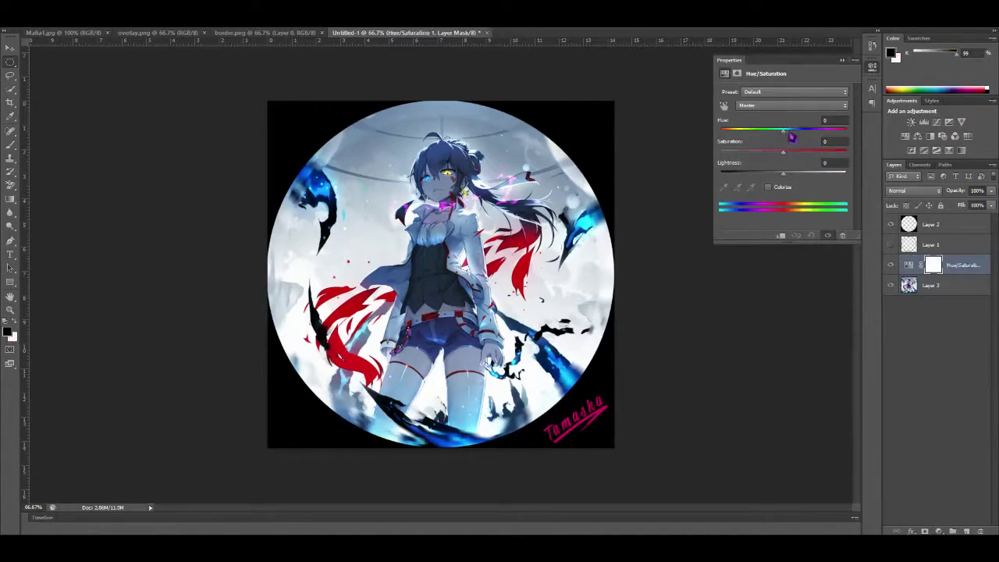
Step: Push Hue toward +41 and lower Saturation for a blue-purple tint
{"action": "left_click_drag", "start_coordinate": [783, 129], "coordinate": [804, 134]}
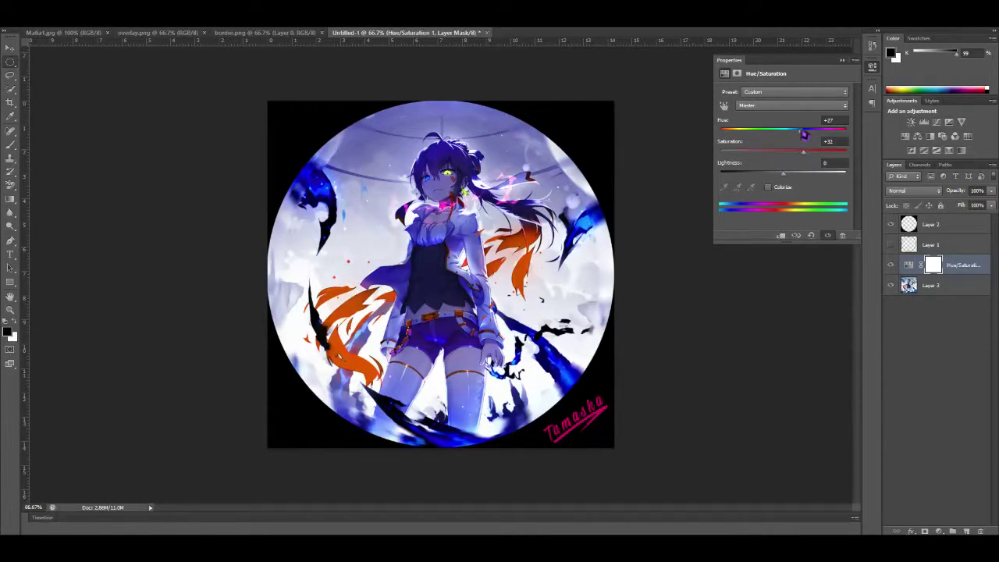
{"action": "left_click_drag", "start_coordinate": [818, 160], "coordinate": [798, 157]}
{"action": "mouse_move", "coordinate": [806, 139]}
{"action": "left_mouse_down"}
{"action": "mouse_move", "coordinate": [813, 135]}
{"action": "mouse_move", "coordinate": [799, 136]}
{"action": "mouse_move", "coordinate": [817, 138]}
{"action": "mouse_move", "coordinate": [802, 135]}
{"action": "left_mouse_up"}
{"action": "left_click", "coordinate": [843, 60]}
{"action": "left_click", "coordinate": [941, 402]}
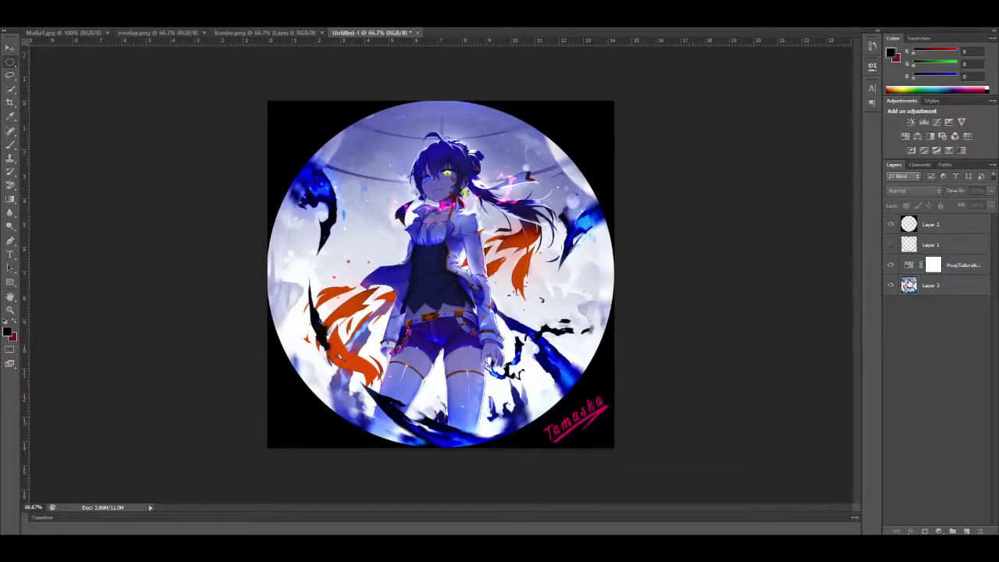
{"action": "left_click", "coordinate": [931, 285]}
{"action": "key", "text": "ctrl+t"}
{"action": "left_click_drag", "start_coordinate": [442, 62], "coordinate": [522, 71]}
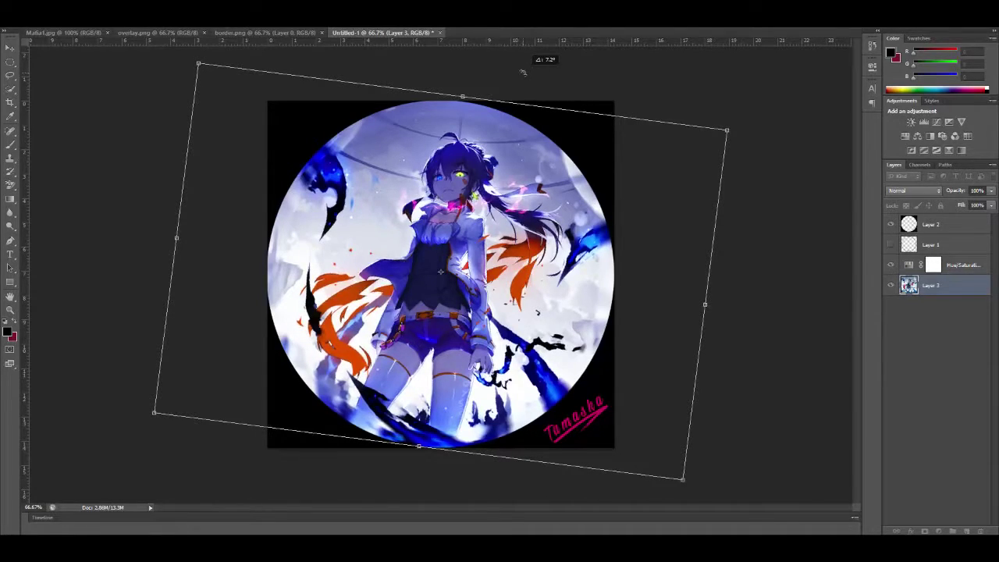
{"action": "key", "text": "Escape"}
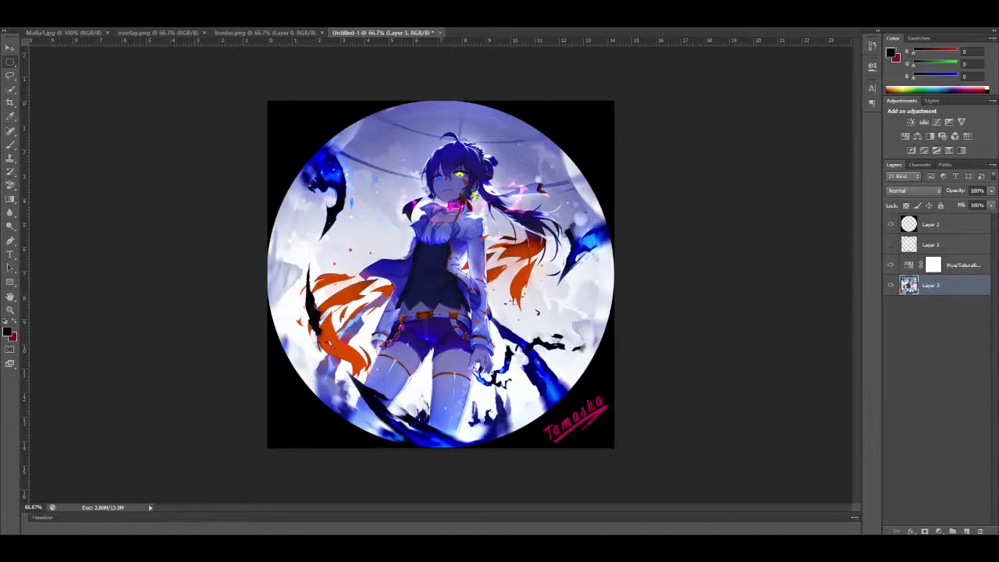
{"action": "key", "text": "alt+f"}
Step: Save for Web as PNG-24 named haha in the photoshop finish folder
{"action": "left_click", "coordinate": [112, 146]}
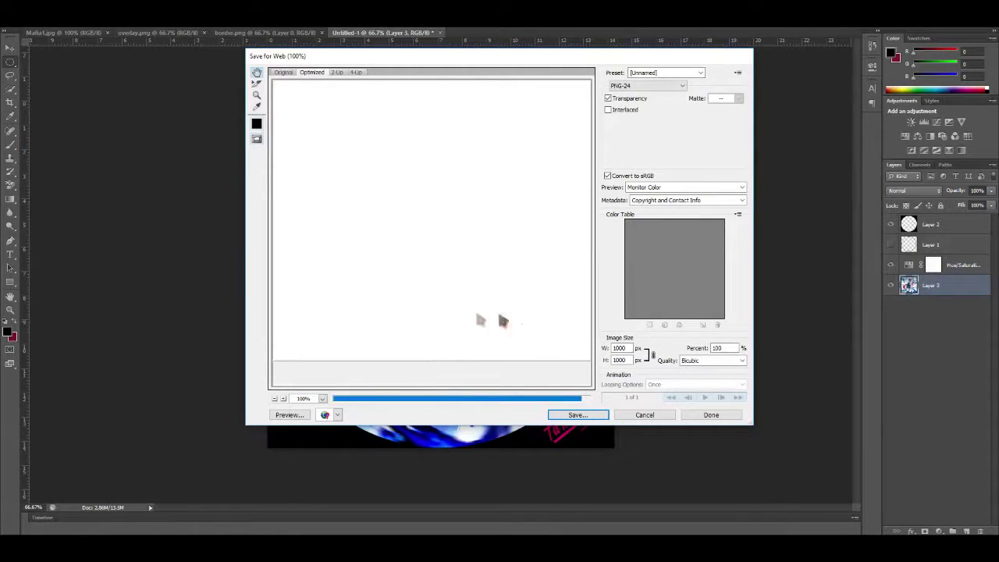
{"action": "left_click", "coordinate": [577, 416]}
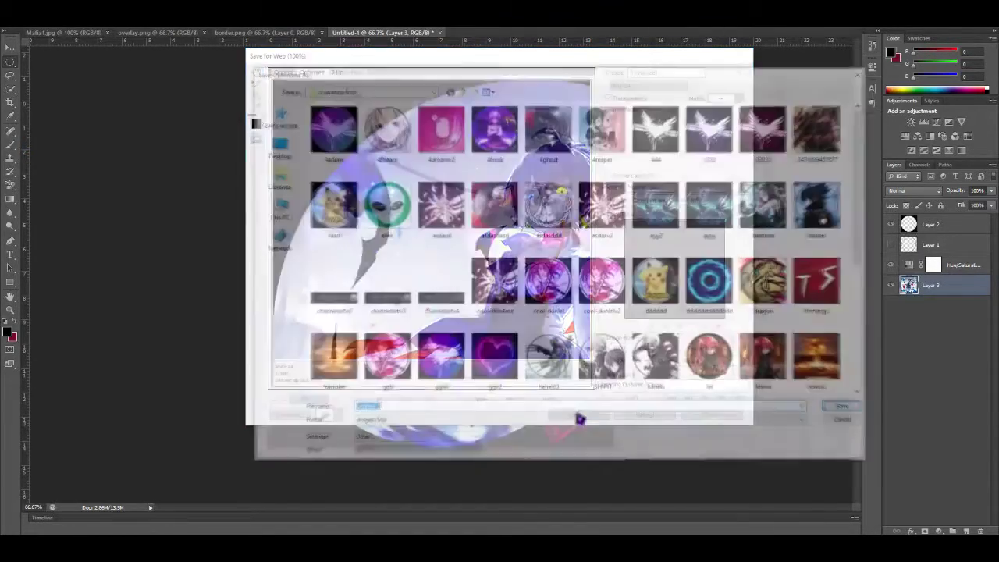
{"action": "left_click", "coordinate": [417, 89]}
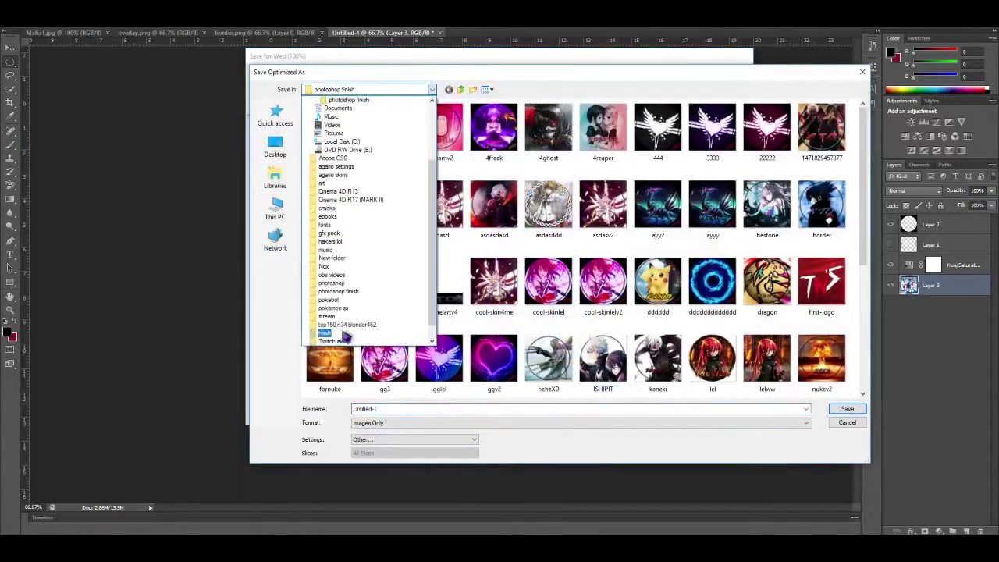
{"action": "left_click", "coordinate": [339, 291]}
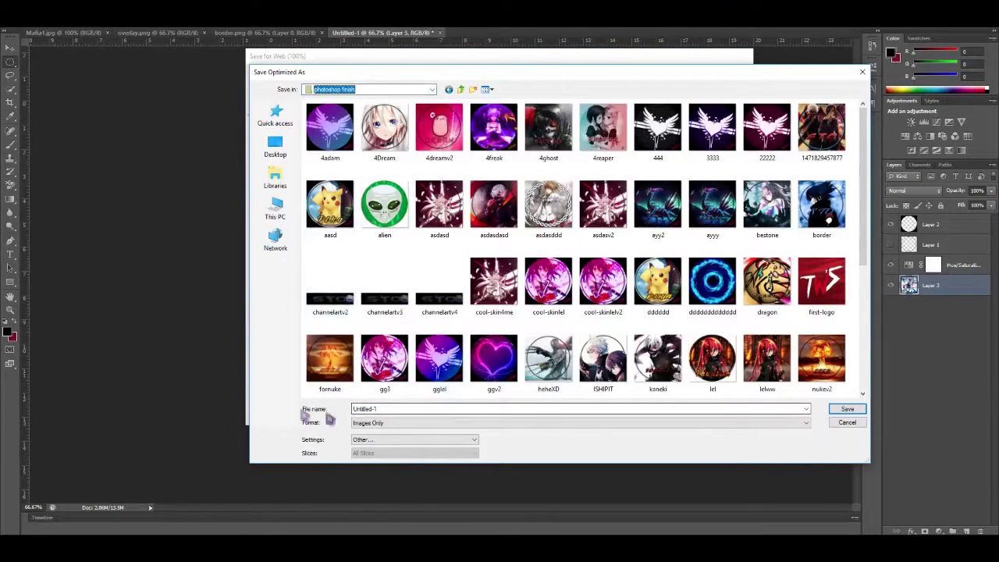
{"action": "left_click", "coordinate": [423, 410]}
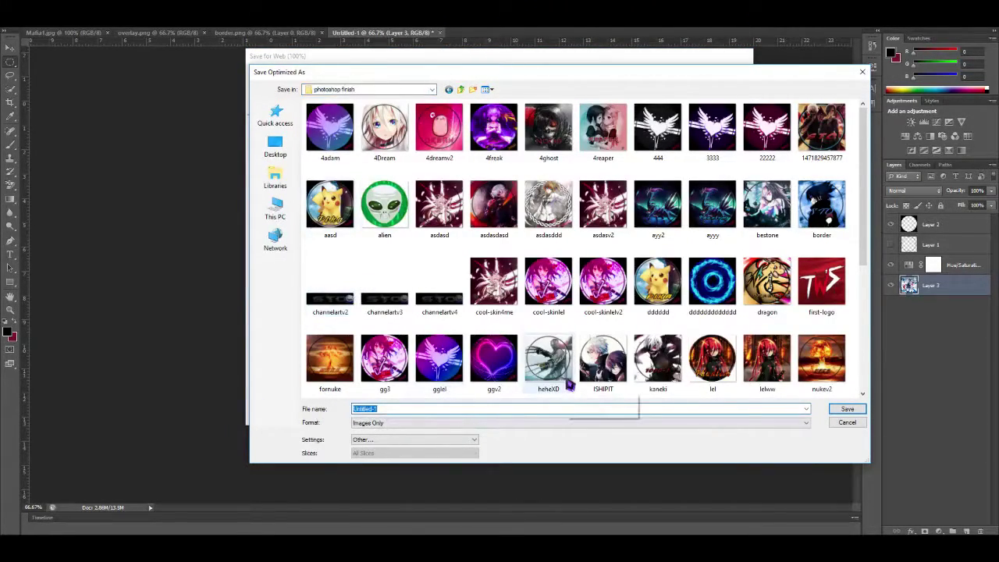
{"action": "type", "text": "haha"}
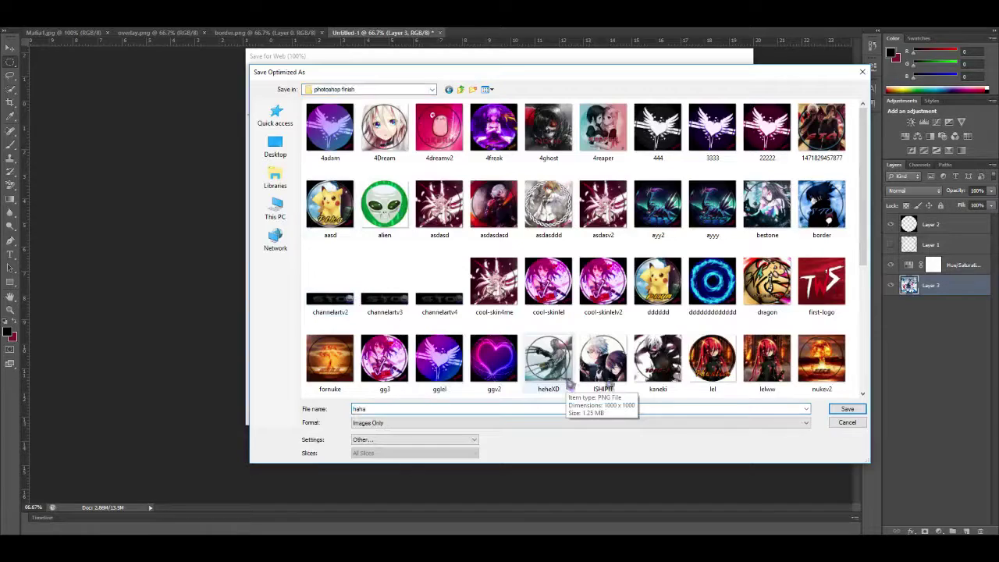
{"action": "left_click", "coordinate": [844, 409]}
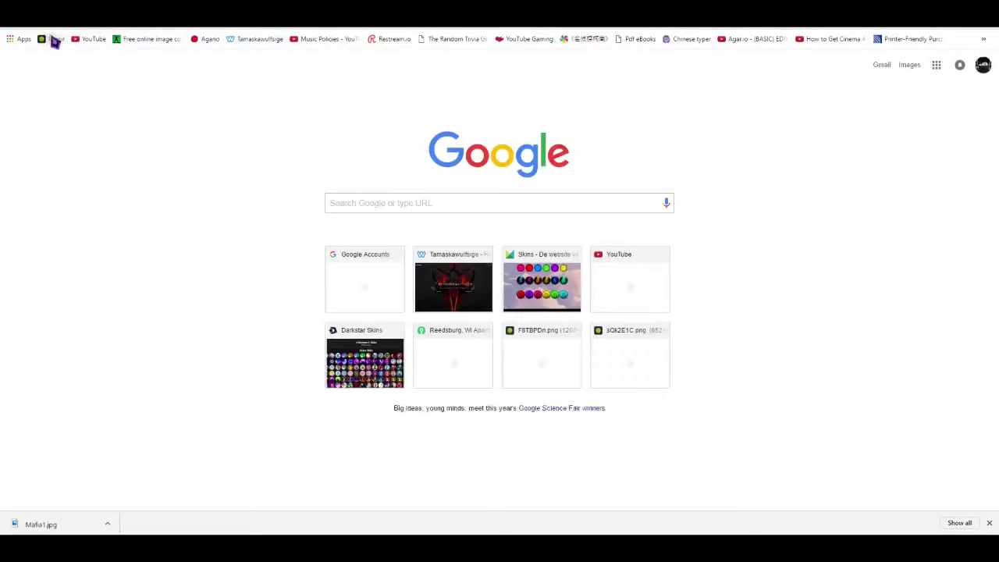
Step: Open the Imgur bookmark and sign in to the Imgur account
{"action": "left_click", "coordinate": [49, 38]}
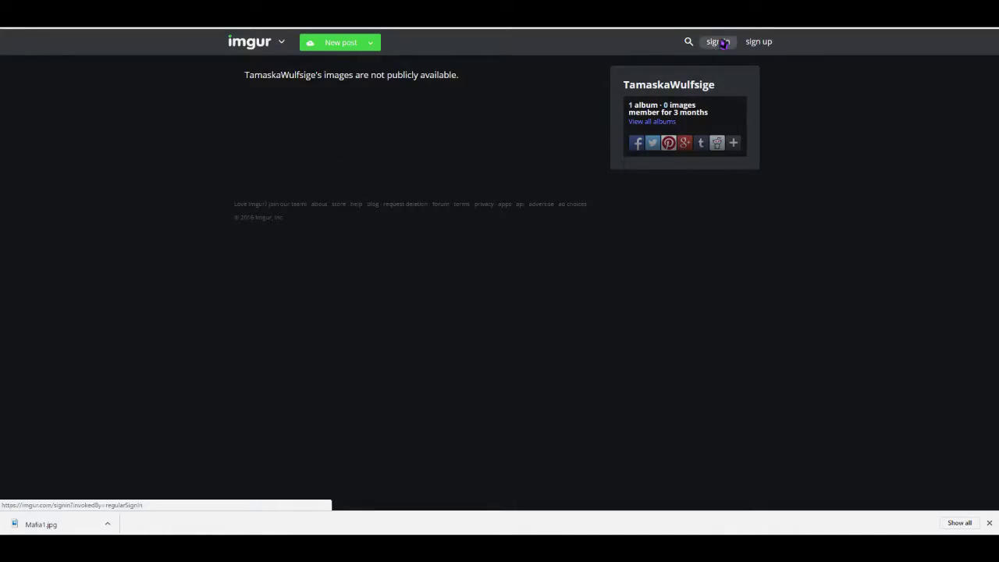
{"action": "left_click", "coordinate": [722, 42]}
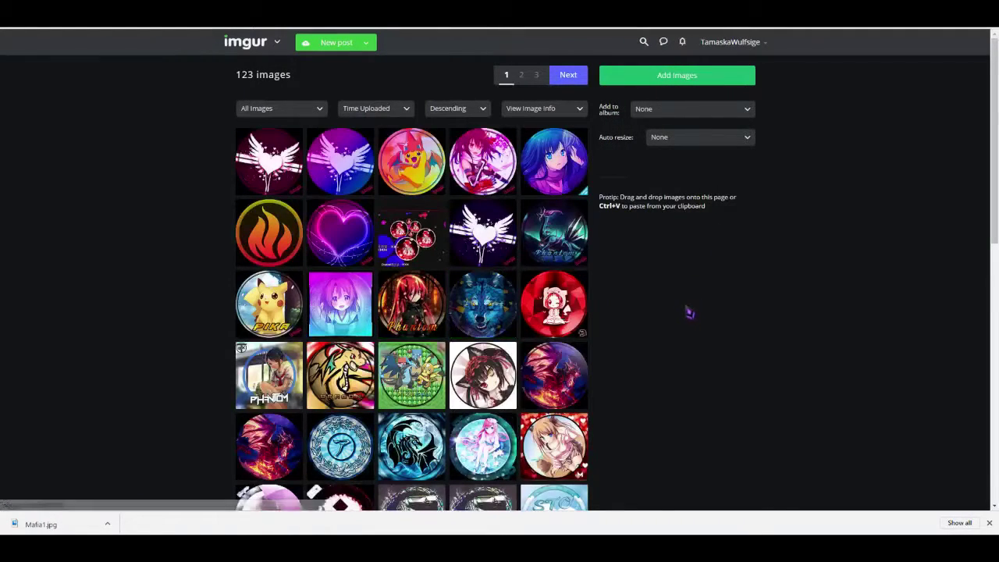
{"action": "left_click", "coordinate": [990, 524]}
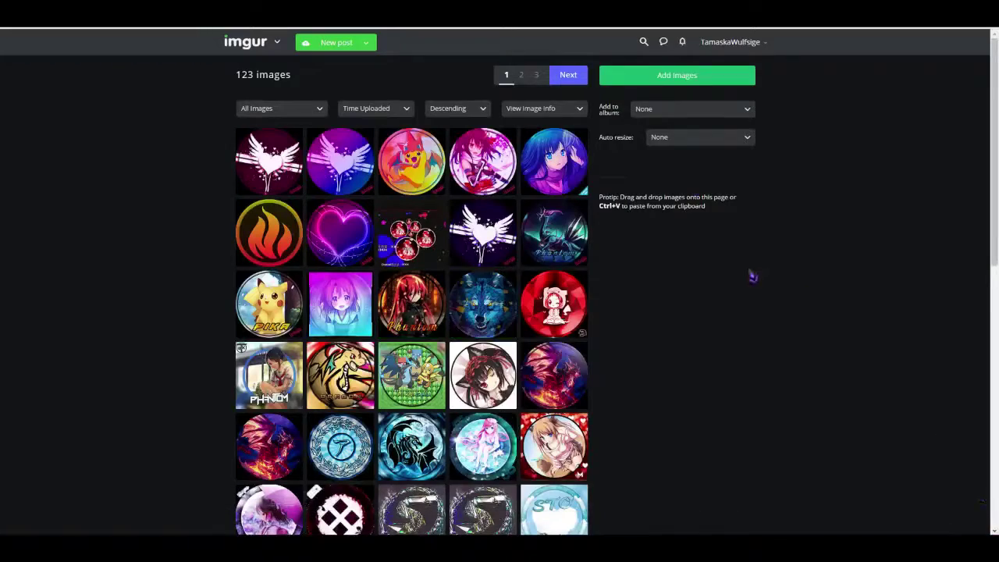
Step: Upload haha.png from the 'photoshop finish' folder to Imgur
{"action": "left_click", "coordinate": [674, 75]}
{"action": "left_click", "coordinate": [535, 225]}
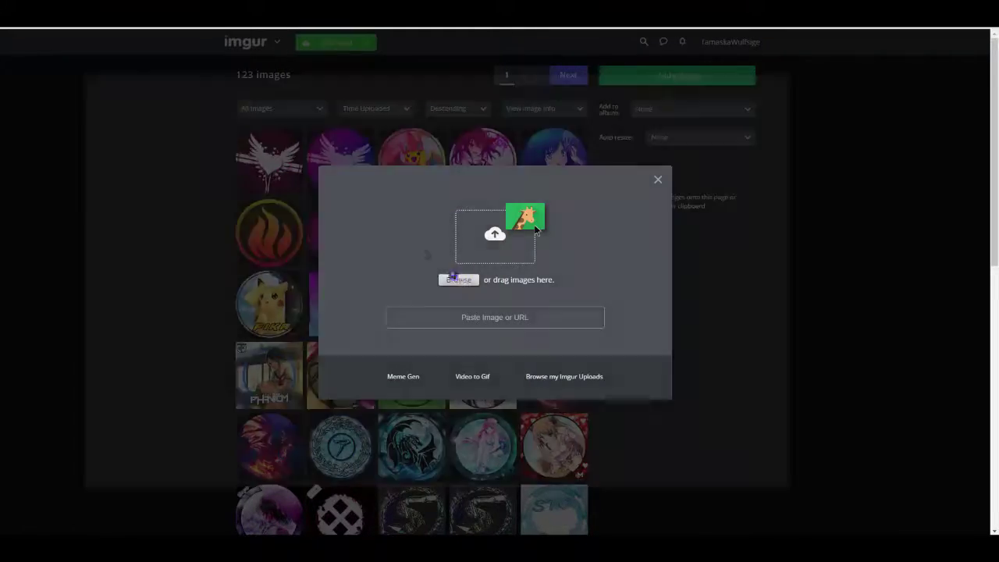
{"action": "left_click", "coordinate": [143, 246]}
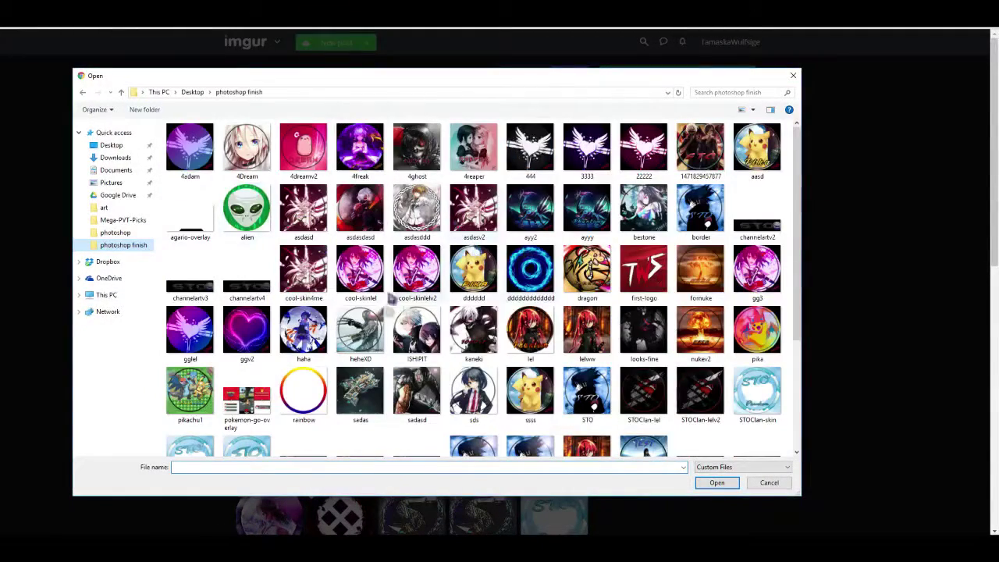
{"action": "scroll", "coordinate": [367, 328], "scroll_direction": "down", "scroll_amount": 5}
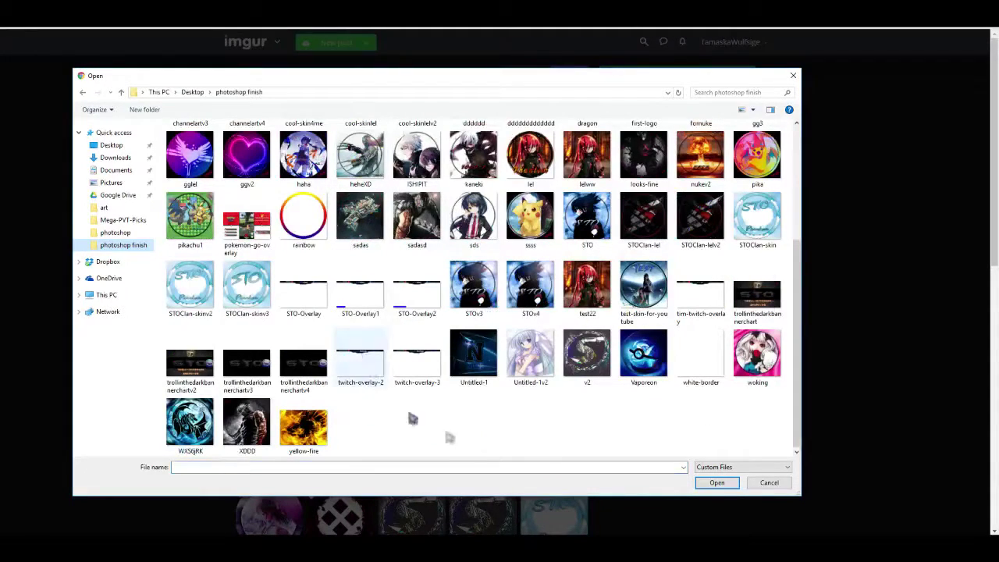
{"action": "scroll", "coordinate": [636, 398], "scroll_direction": "up", "scroll_amount": 3}
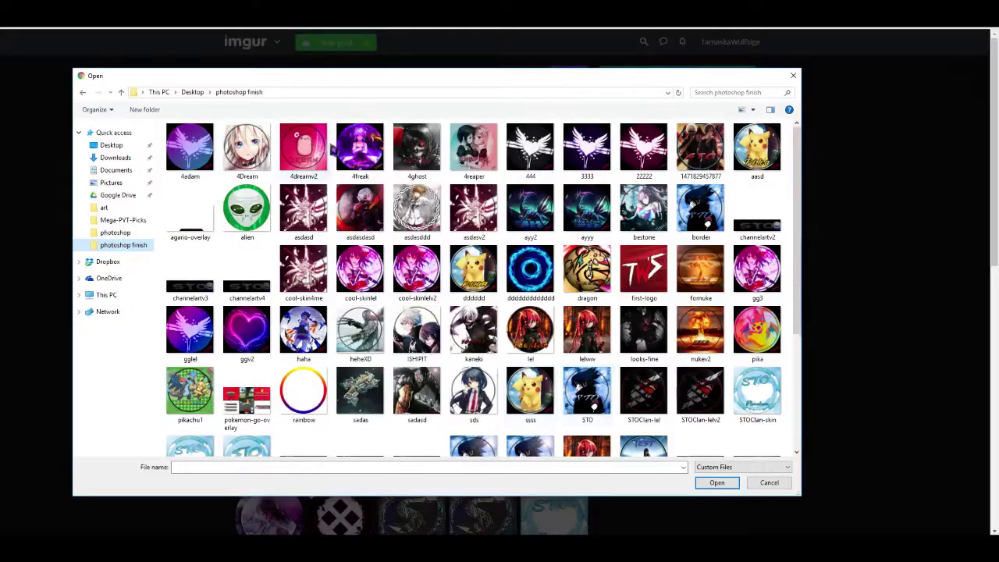
{"action": "double_click", "coordinate": [303, 332]}
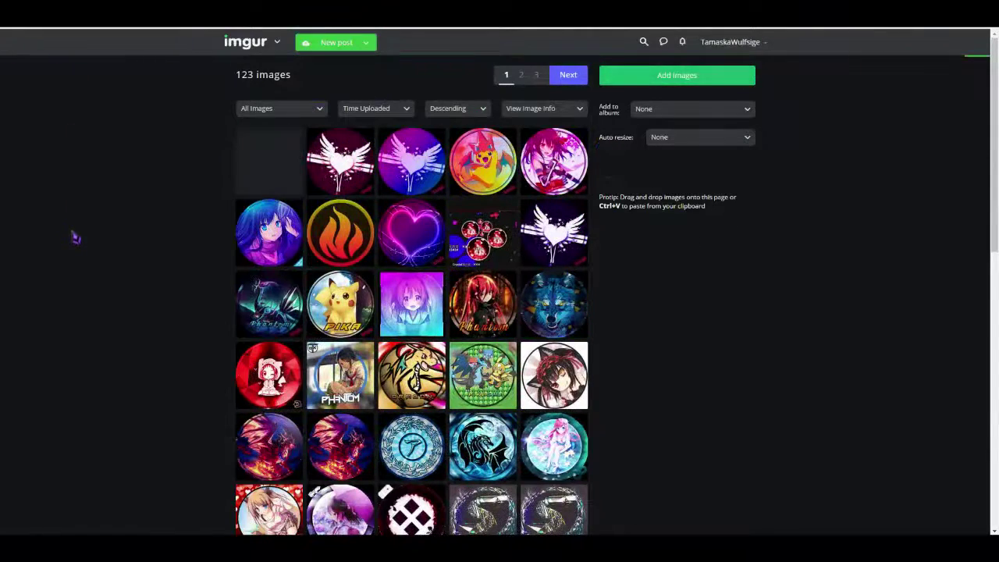
Step: Open the uploaded image, select and copy its Direct Link, and start a new browser tab
{"action": "left_click", "coordinate": [269, 161]}
{"action": "left_click", "coordinate": [632, 193]}
{"action": "key", "text": "ctrl+c"}
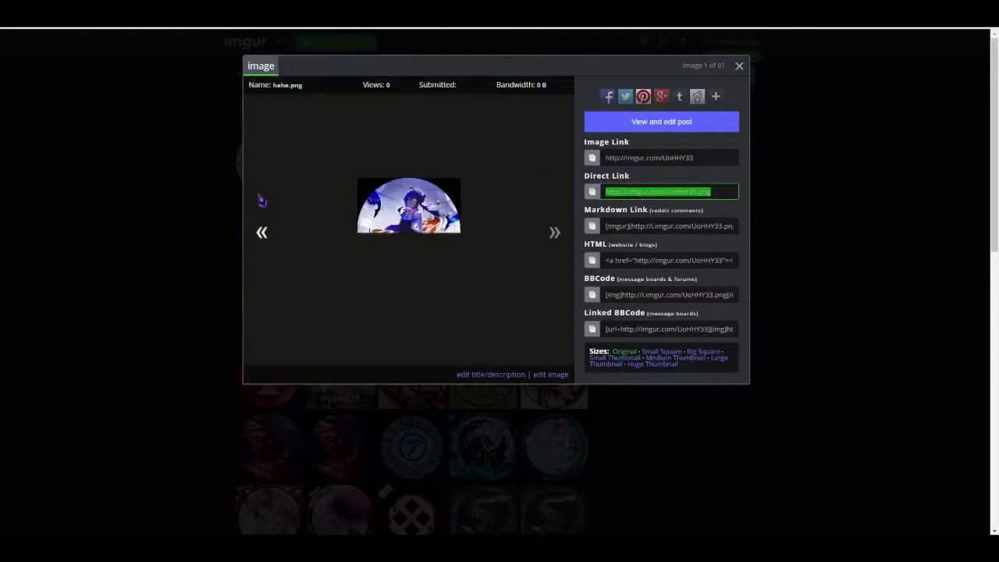
{"action": "key", "text": "ctrl+t"}
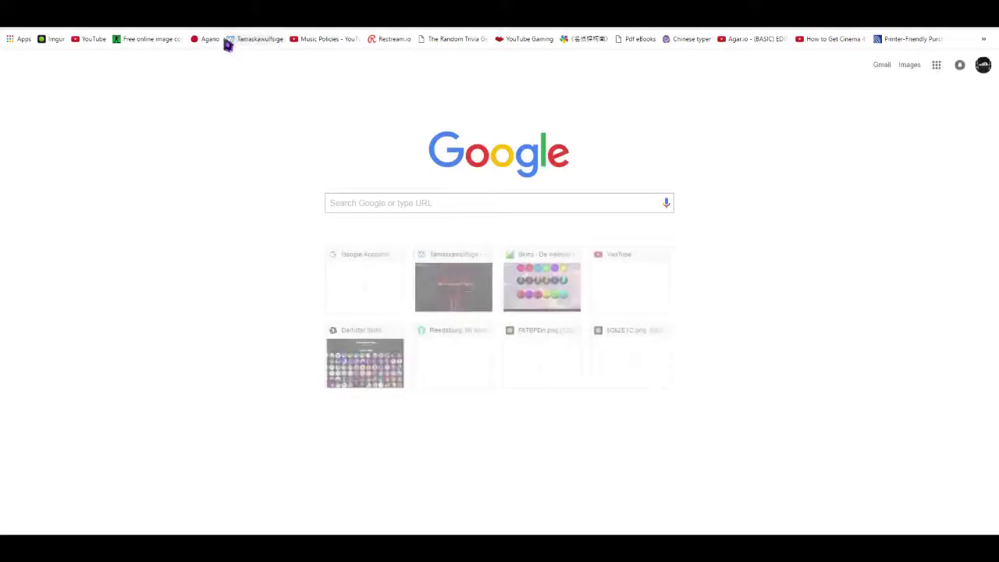
Step: On Agar.io, paste the Imgur direct link as the skin URL and choose Party mode
{"action": "left_click", "coordinate": [210, 39]}
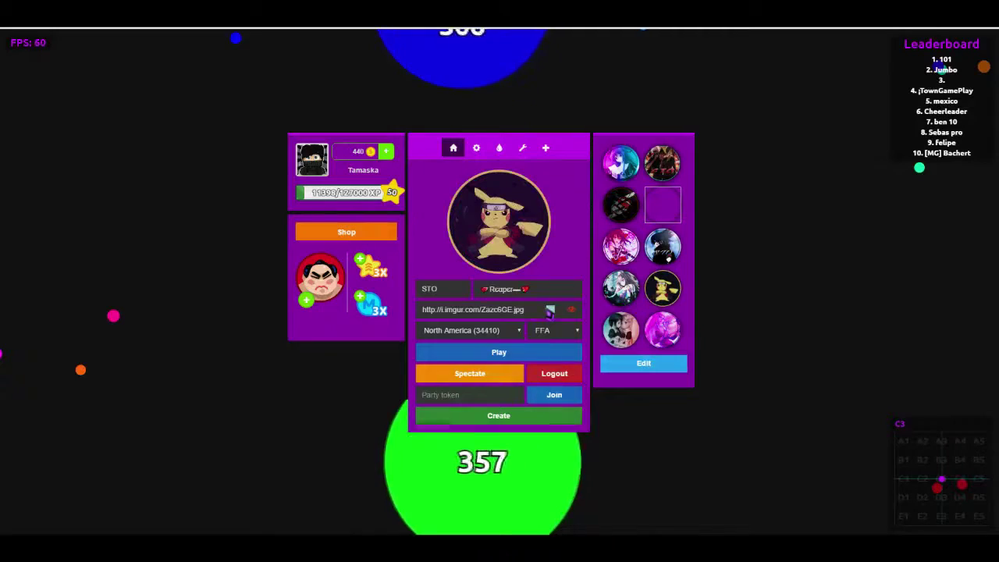
{"action": "key", "text": "ctrl+v"}
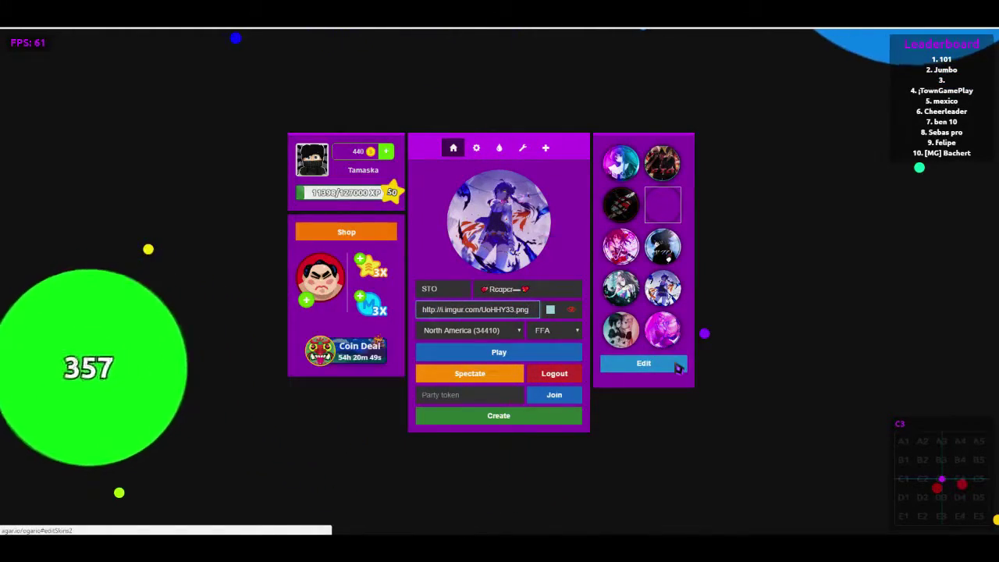
{"action": "left_click", "coordinate": [556, 331]}
{"action": "left_click", "coordinate": [550, 371]}
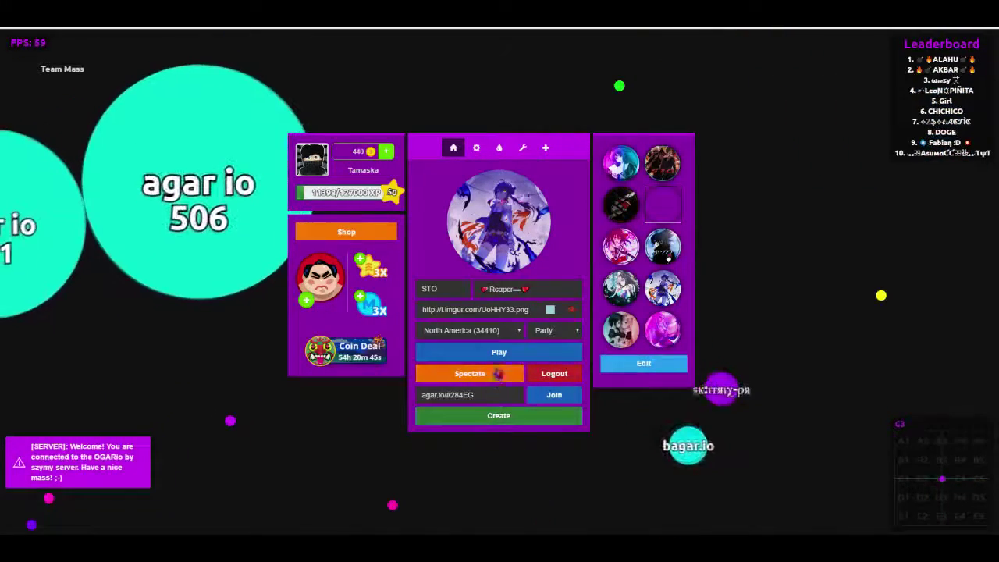
Step: Start the Party game, then show and select Layer 1's shaded ring border in Photoshop
{"action": "left_click", "coordinate": [499, 352]}
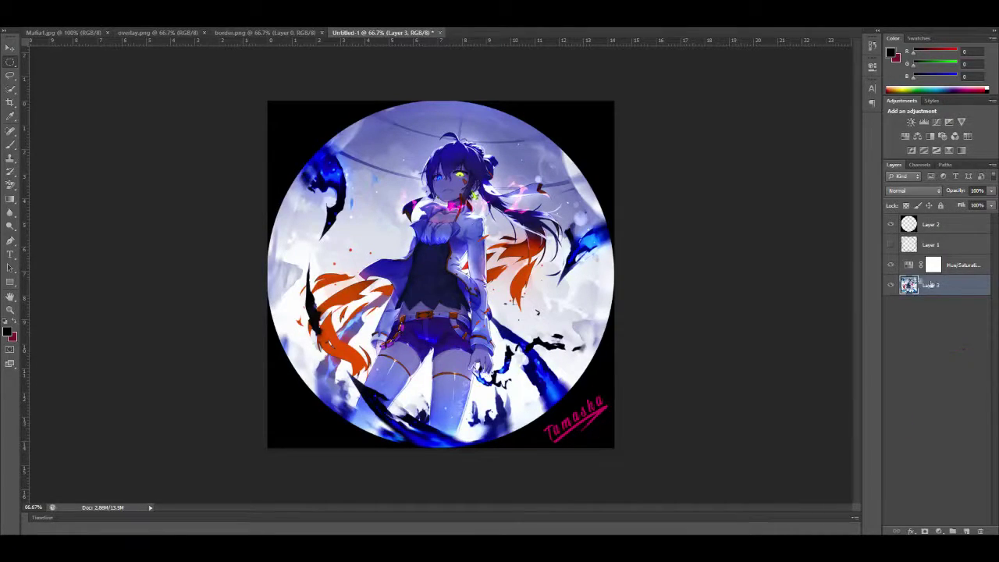
{"action": "left_click", "coordinate": [890, 247]}
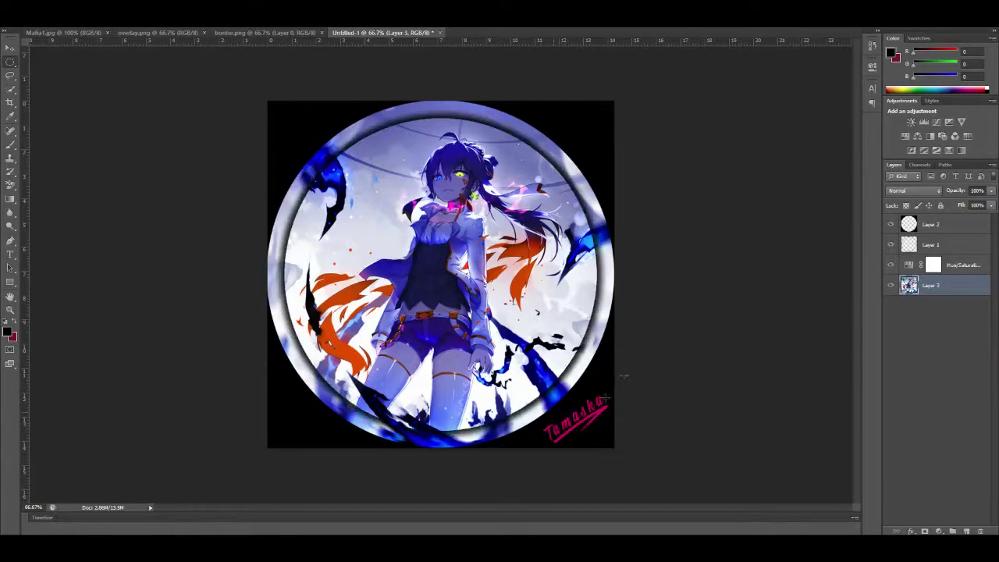
{"action": "left_click", "coordinate": [926, 244]}
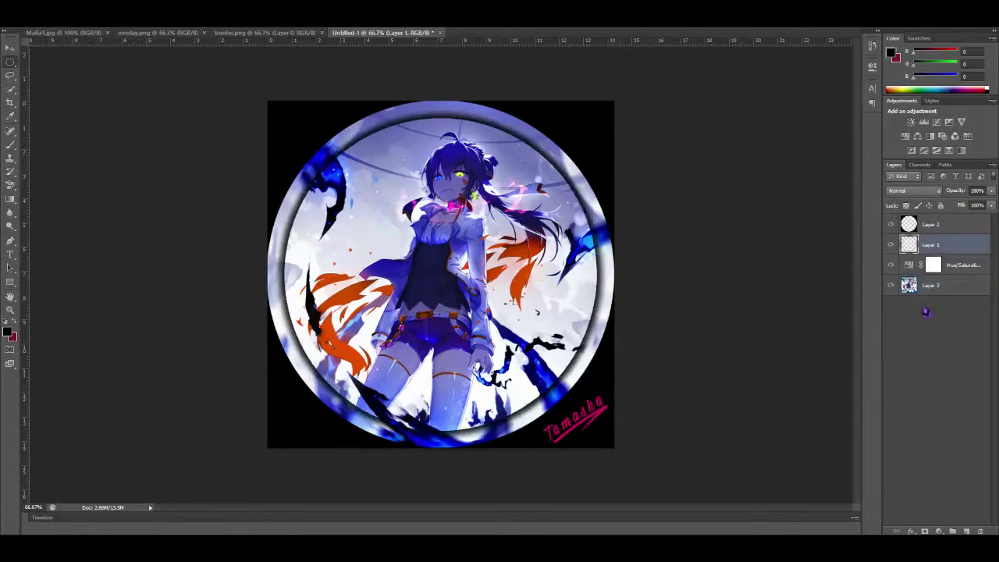